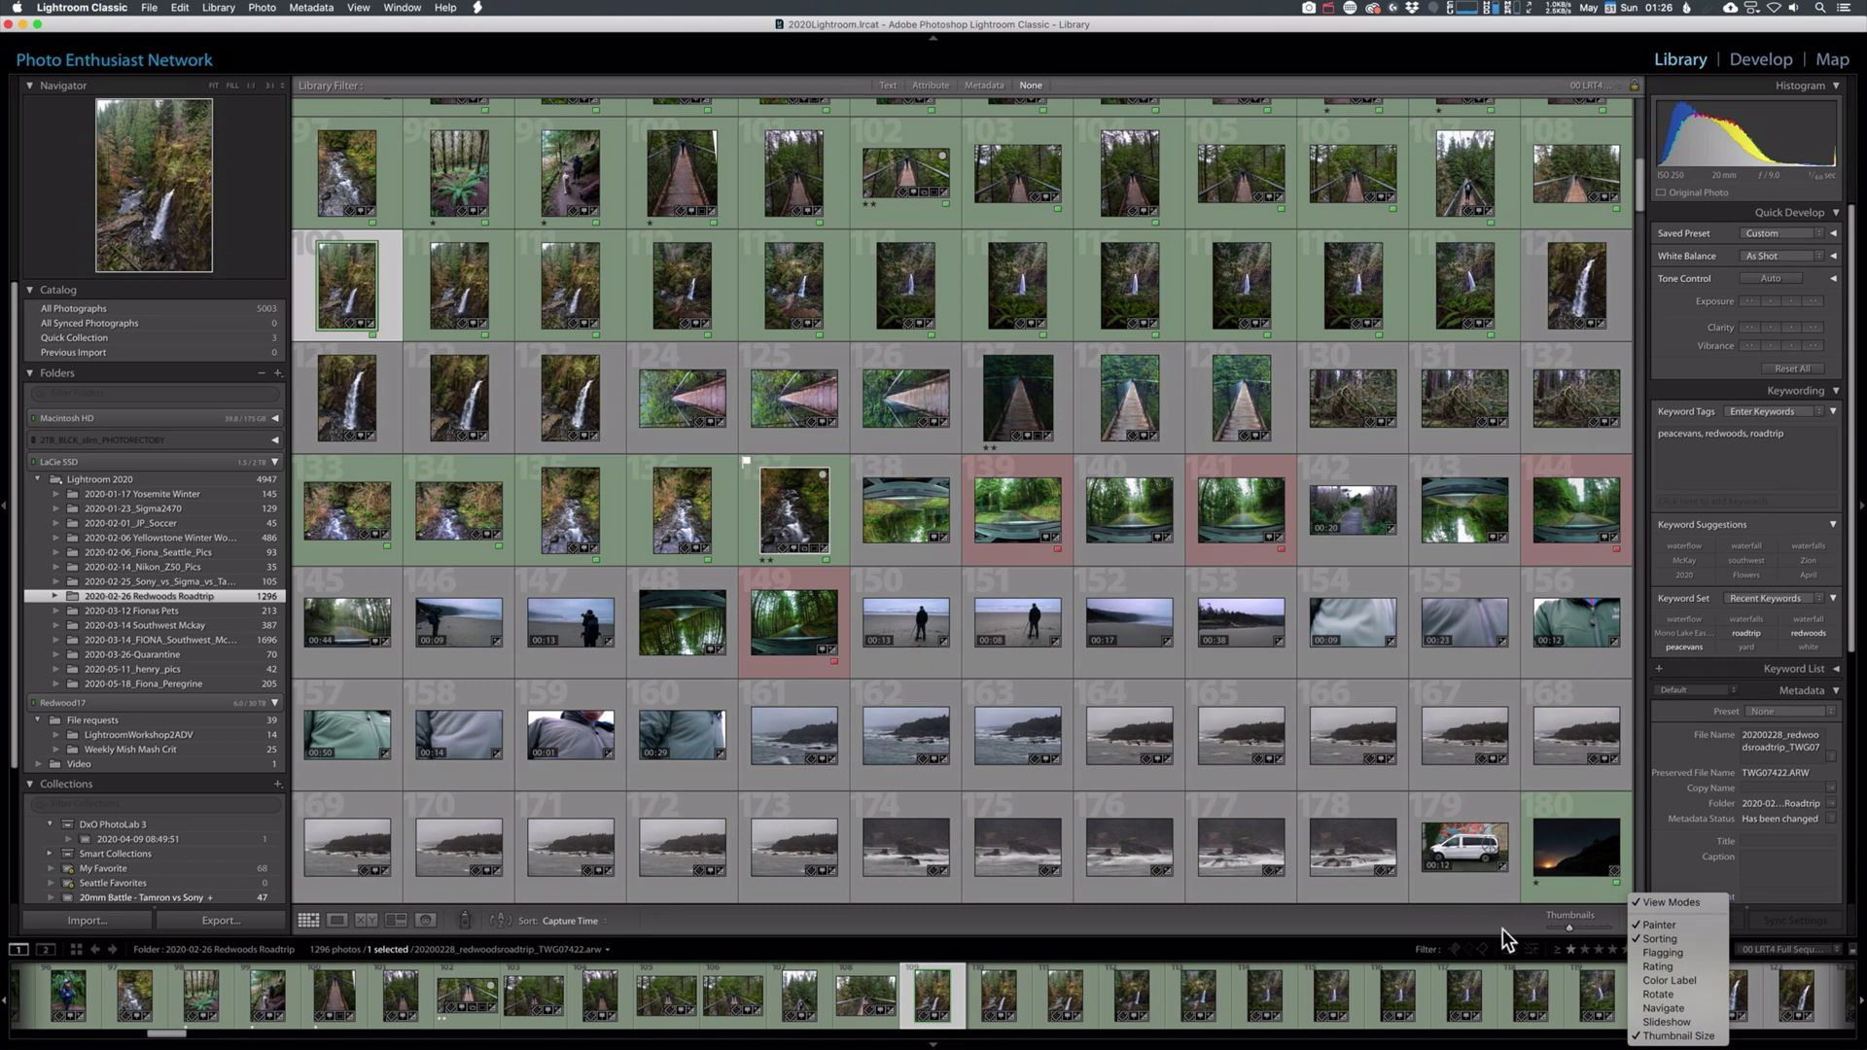
Close the toolbar options list, leaving Painter shown in the Library grid toolbar.
click(1508, 928)
Pick up the Painter loaded with 'waterfall, waterfalls' and list its paint types.
click(1632, 922)
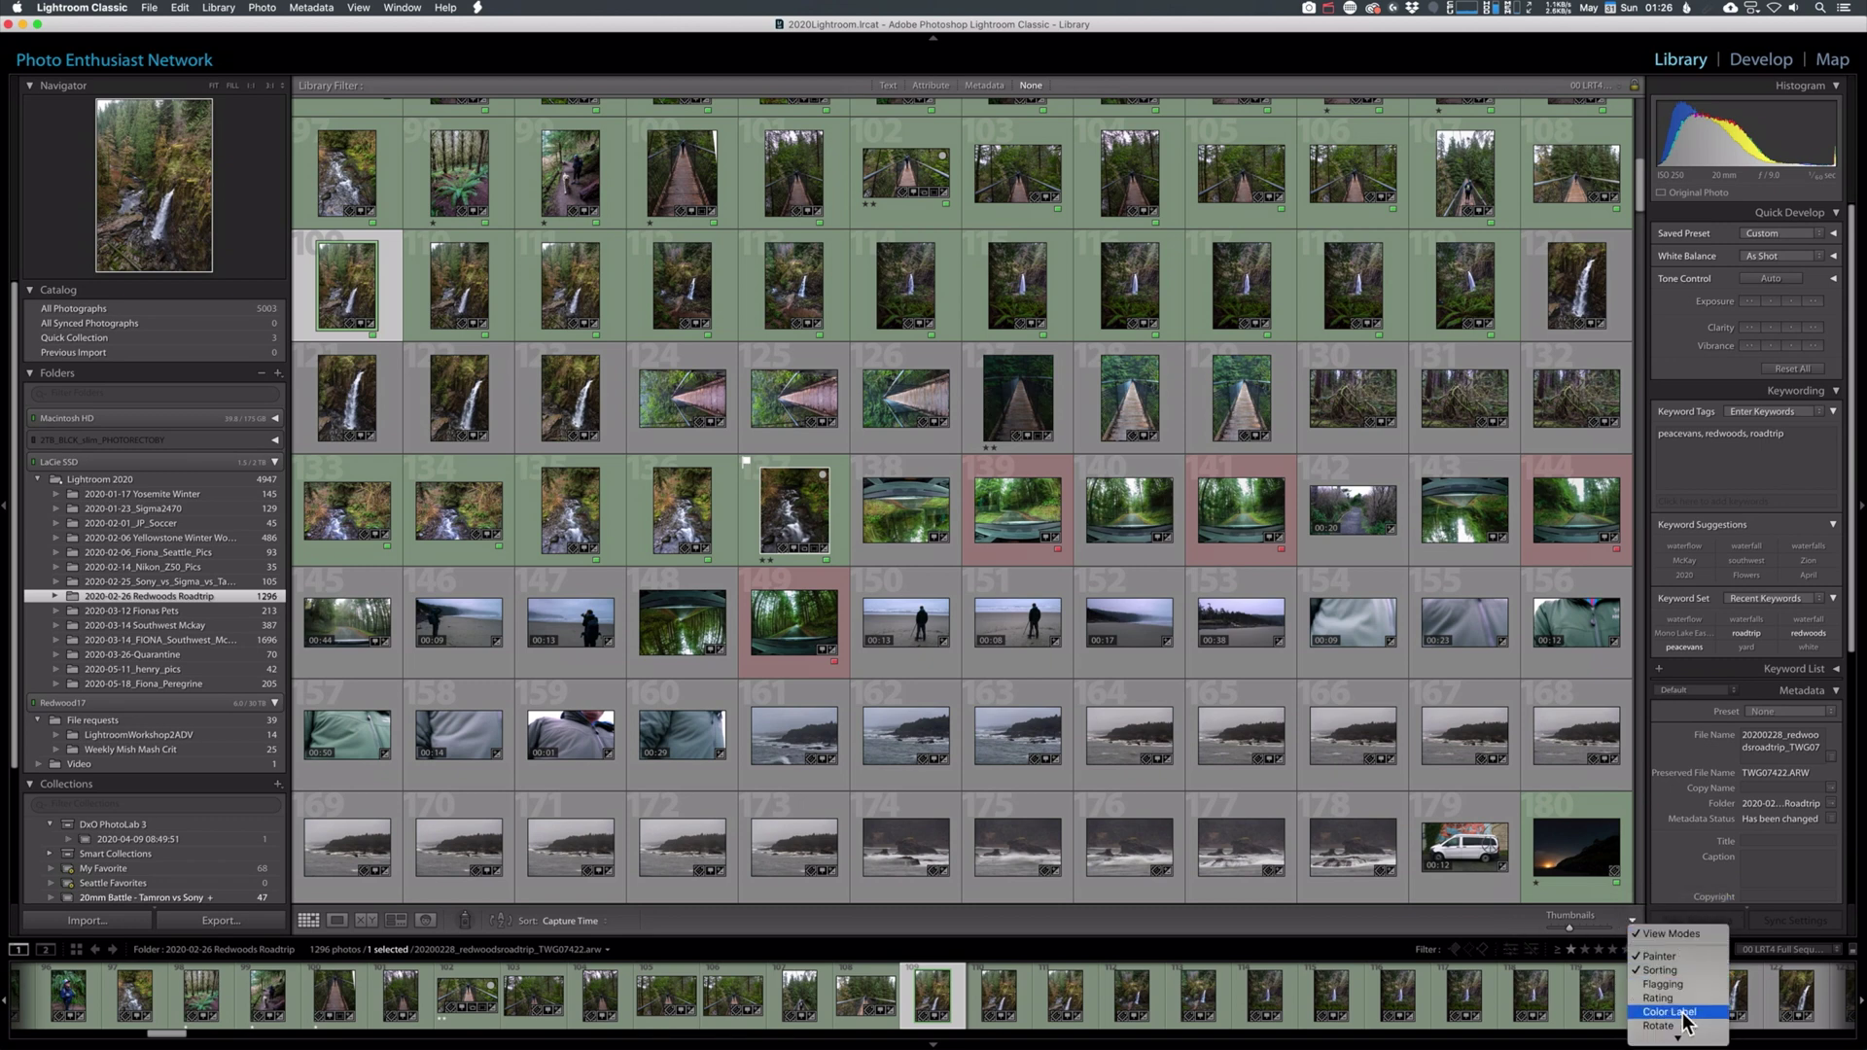
scroll(1681, 1012, down, 1)
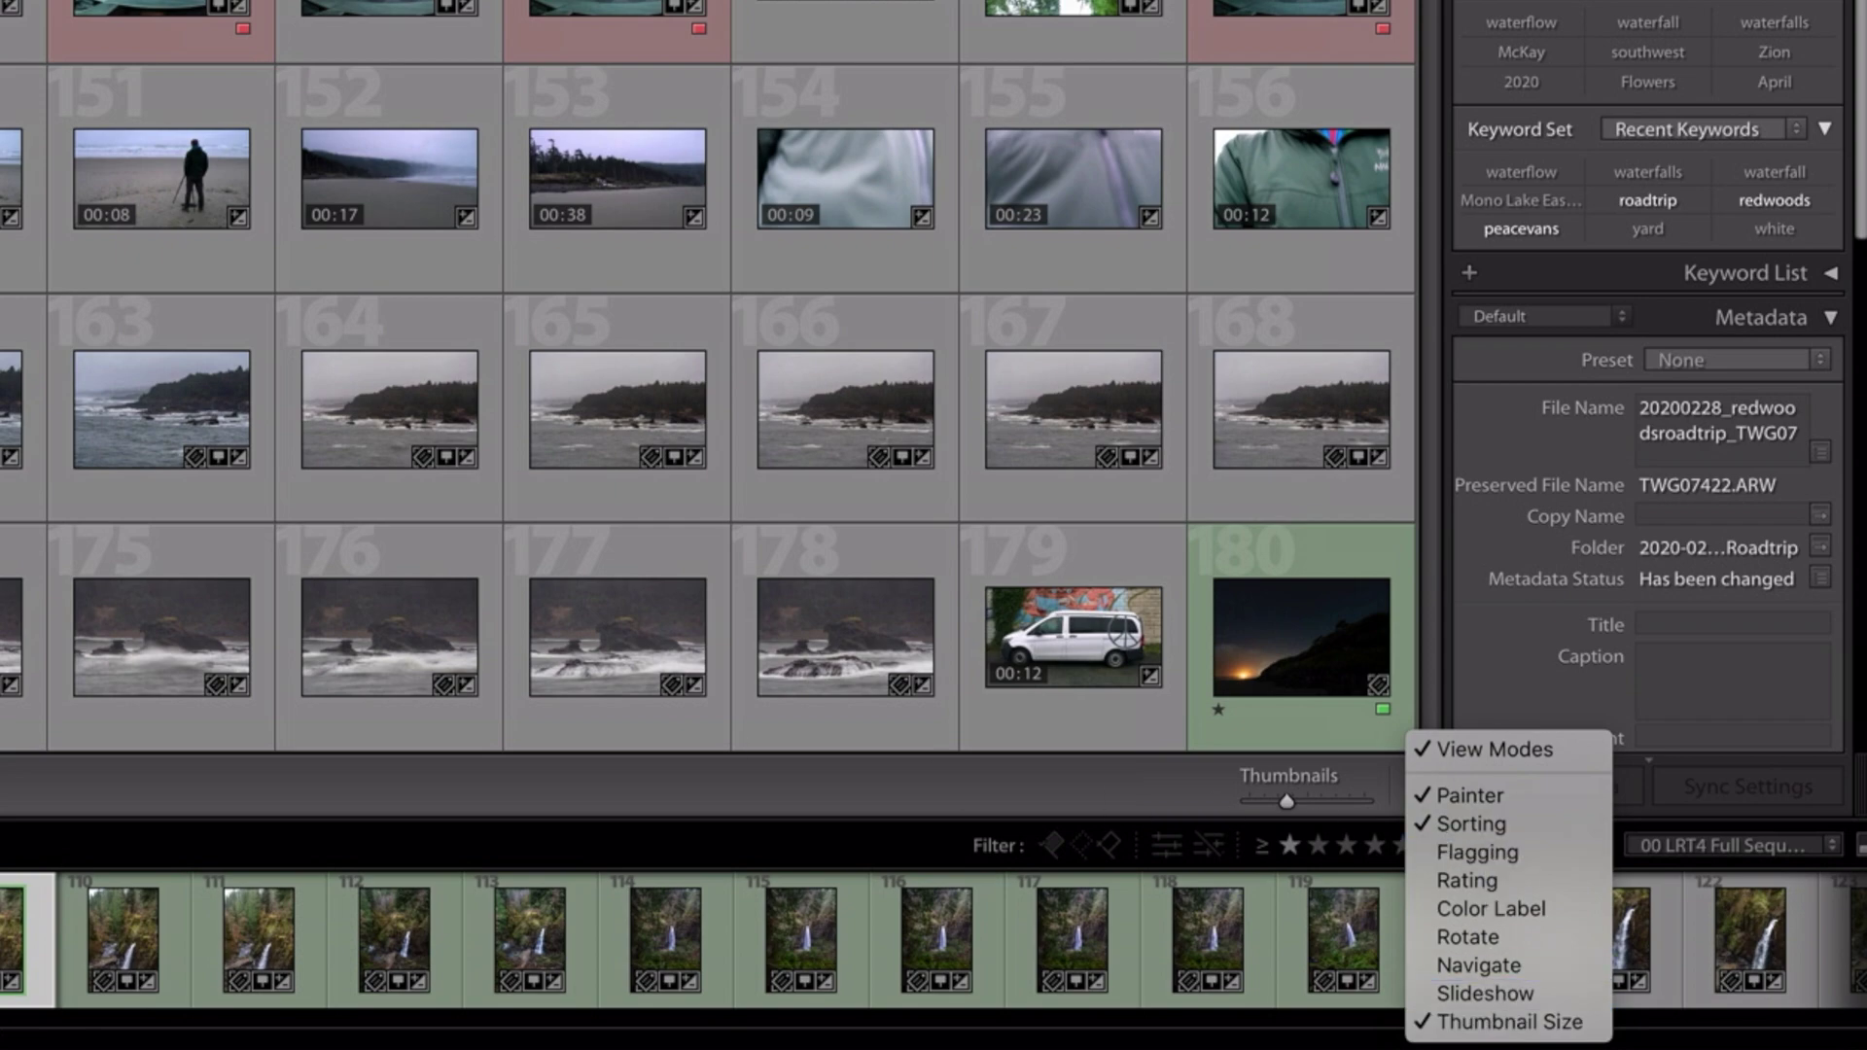
key(Escape)
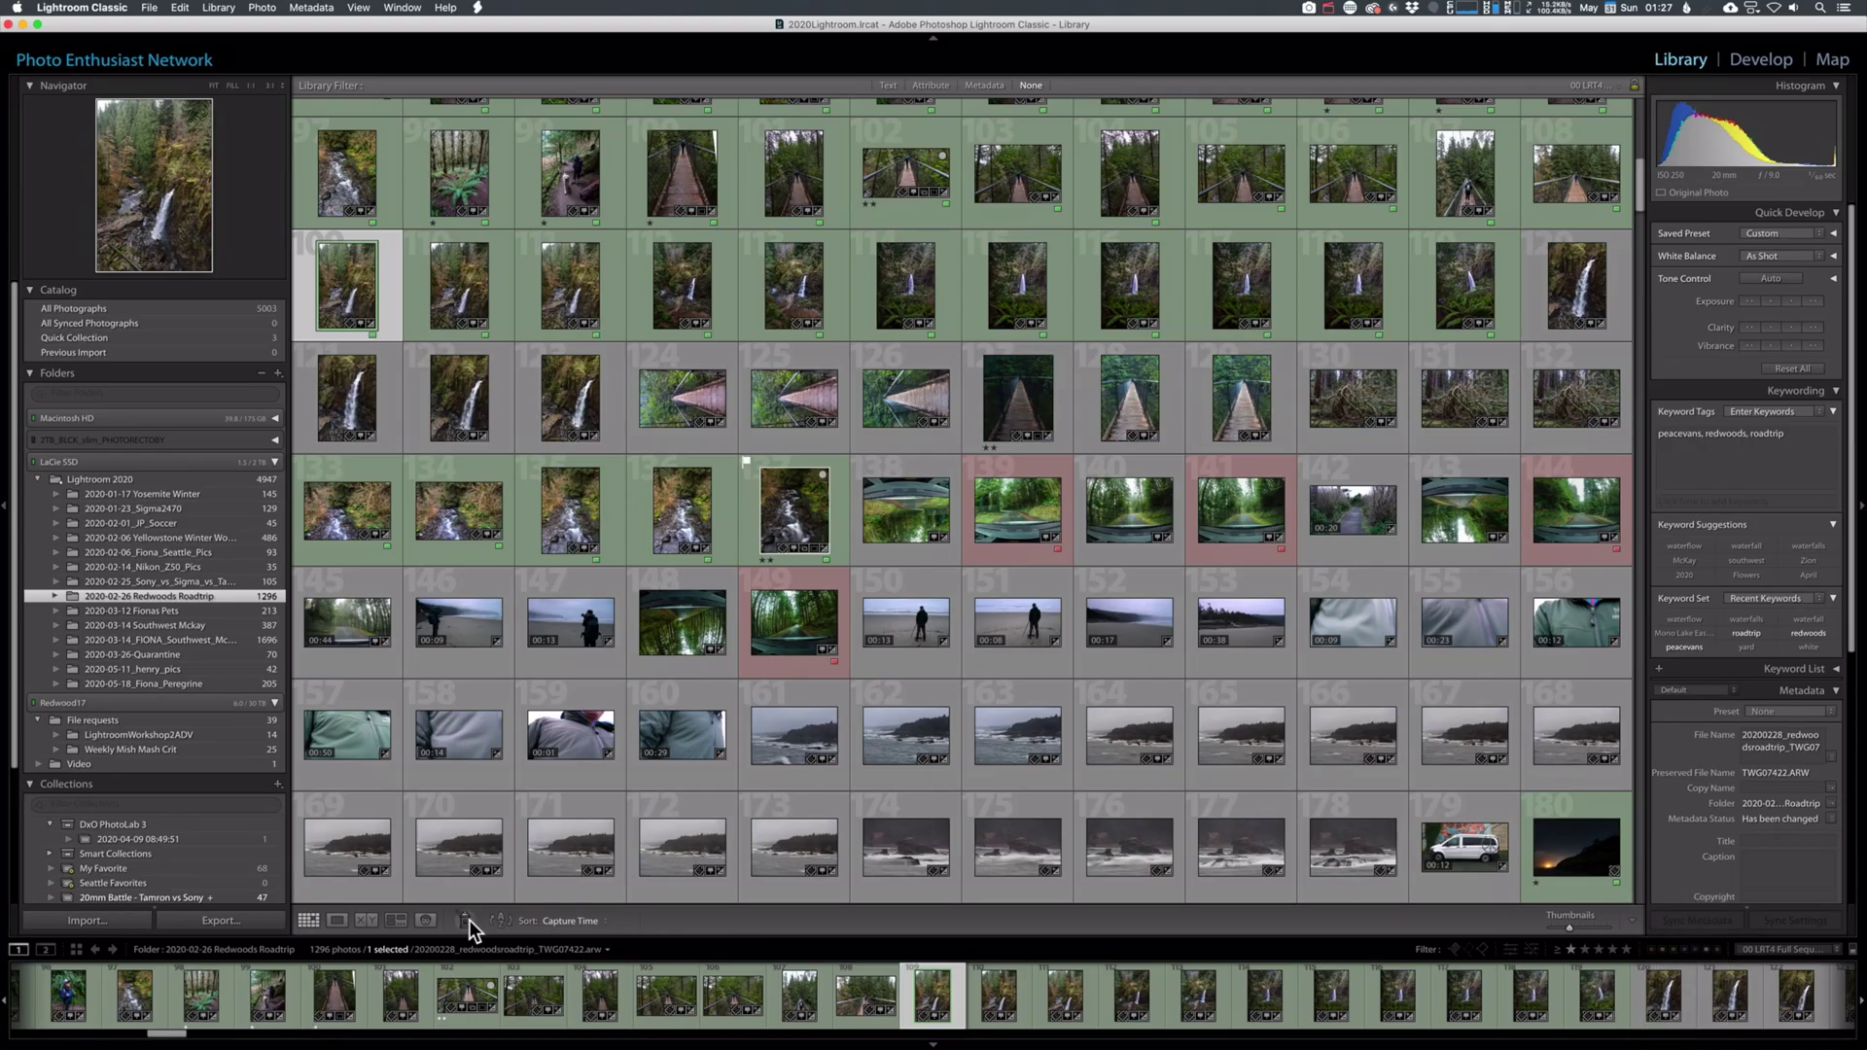
click(468, 920)
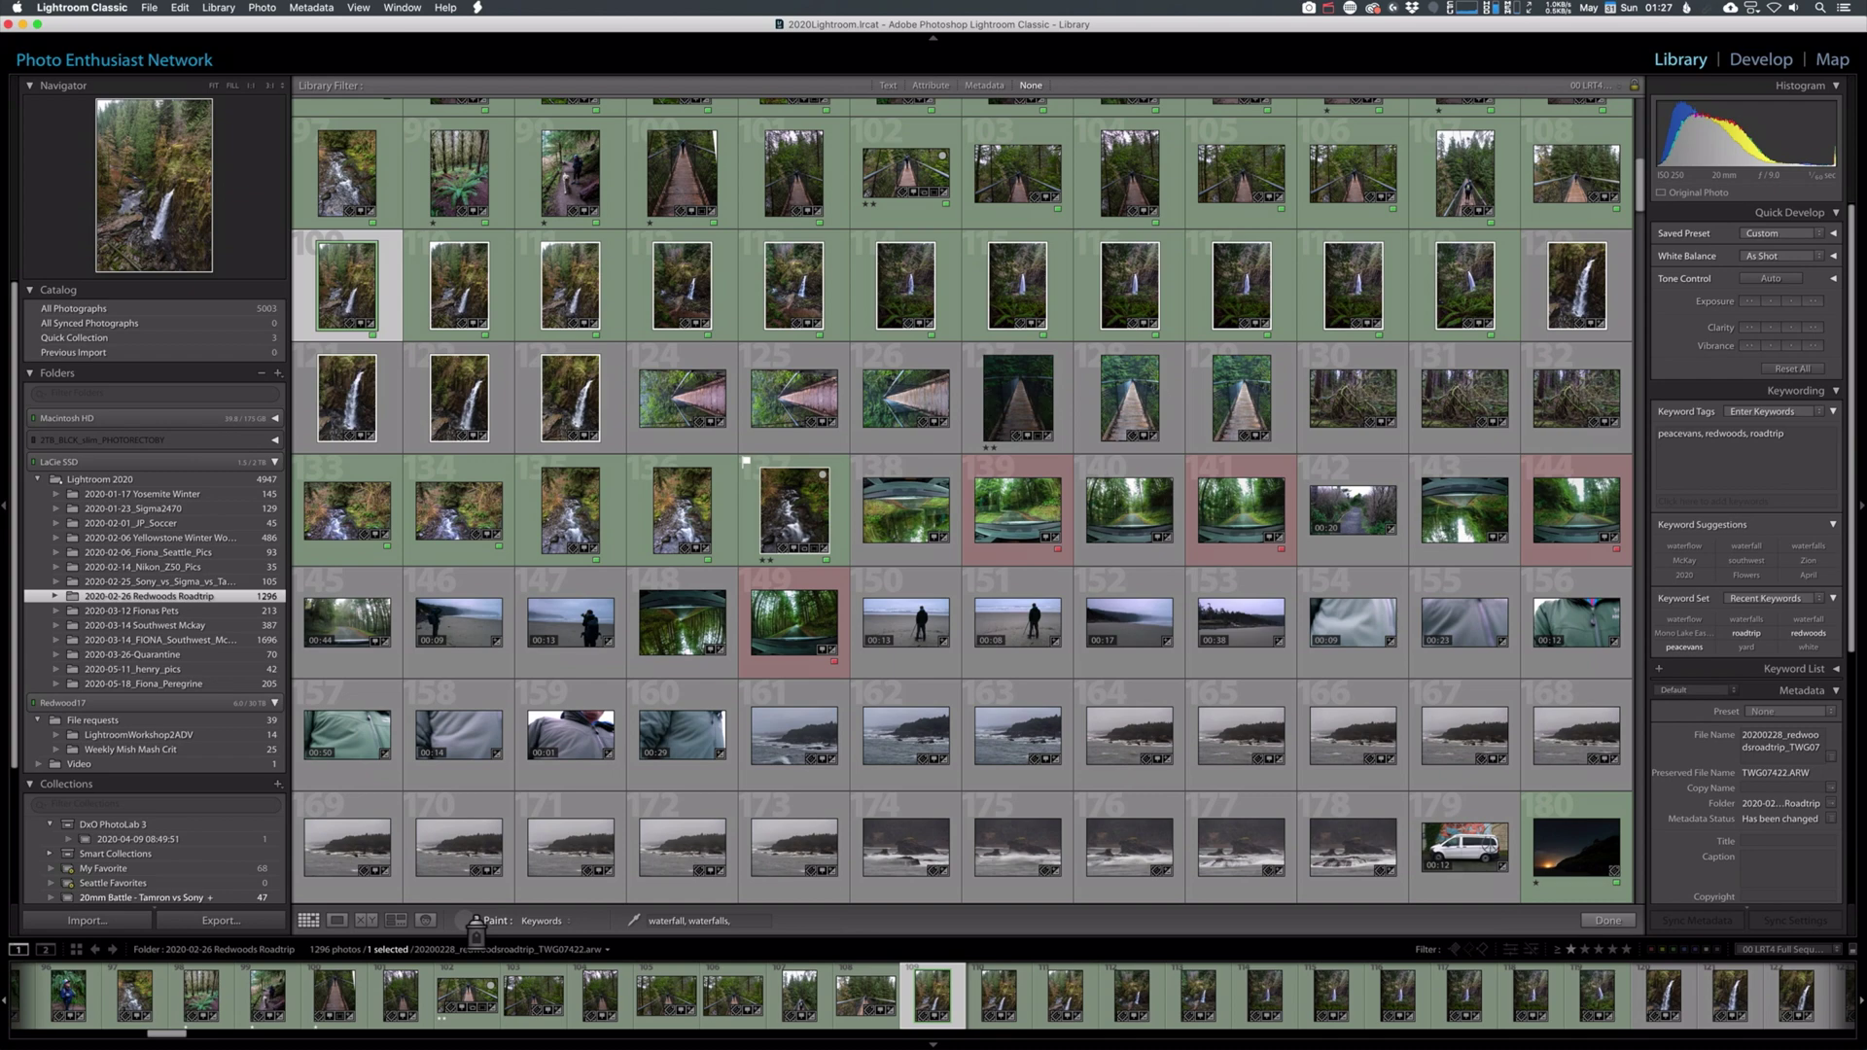
click(544, 921)
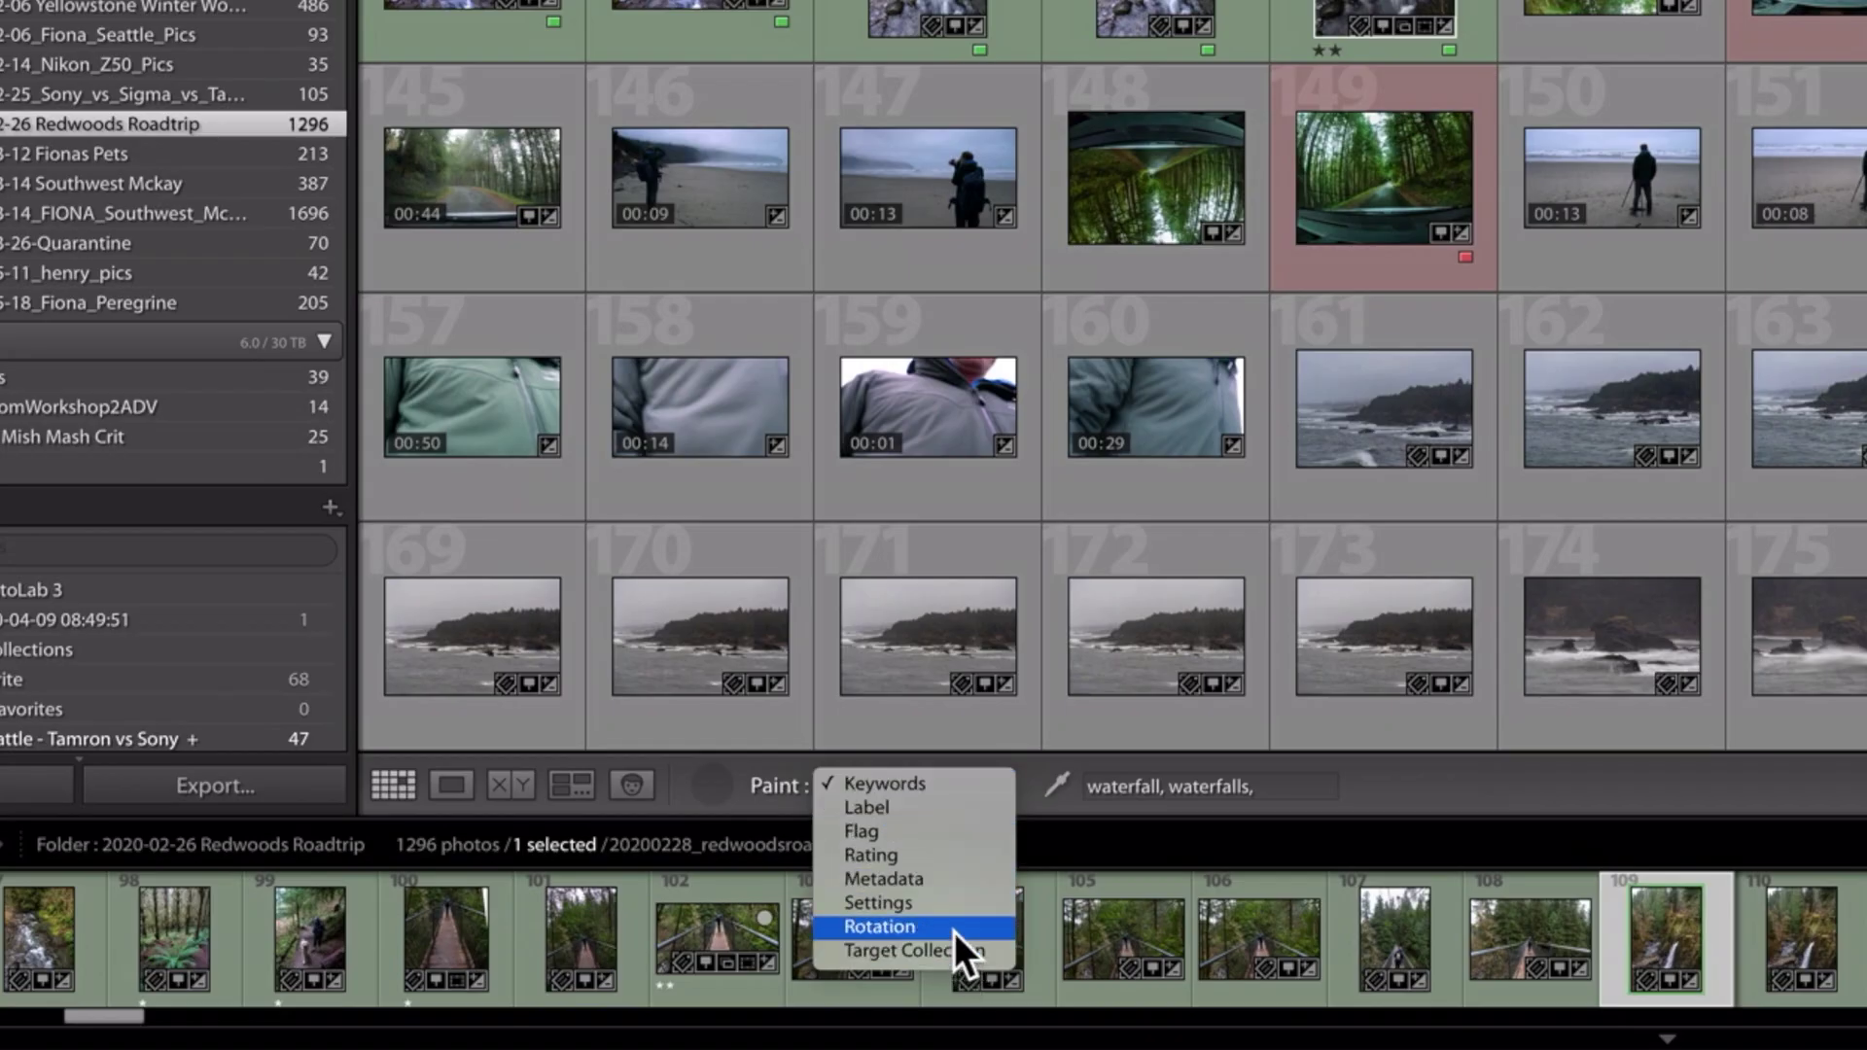
Keep Paint on Keywords and set them to waterfall, waterfalls, waterflow.
click(885, 784)
click(1185, 788)
key(BackSpace)
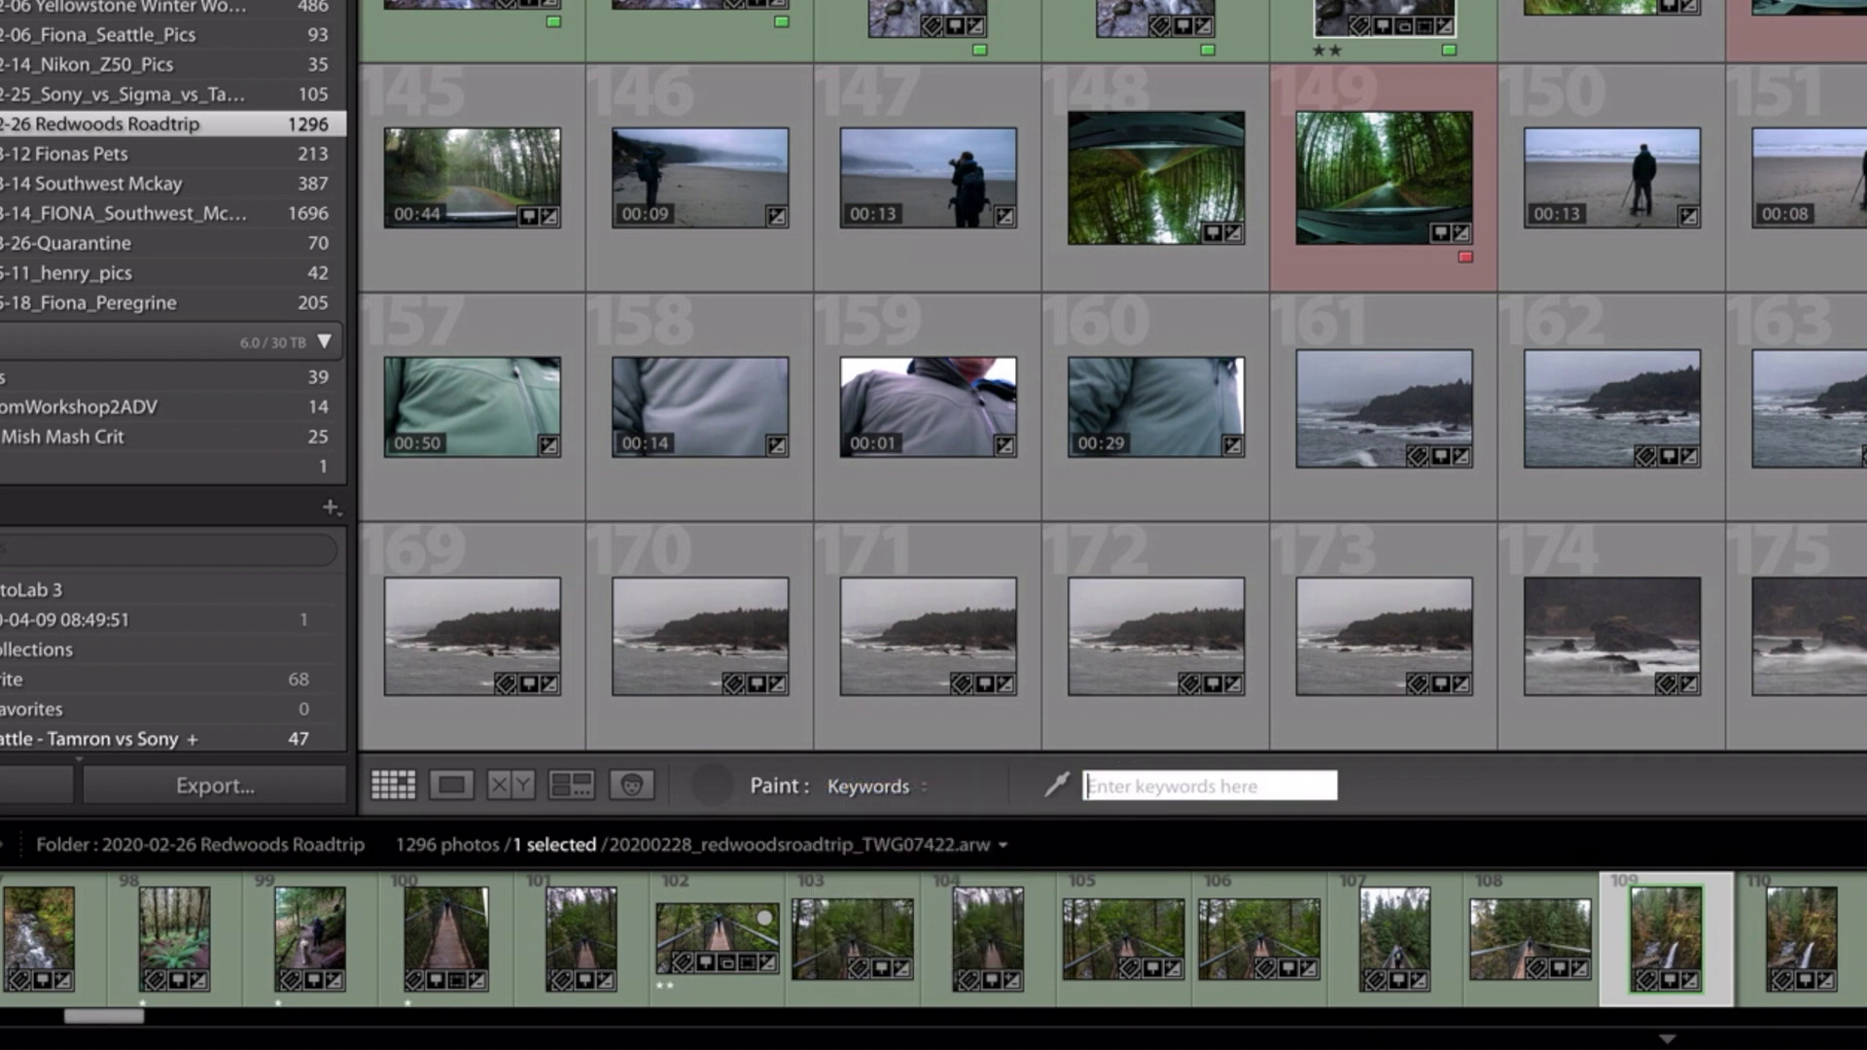
text(w)
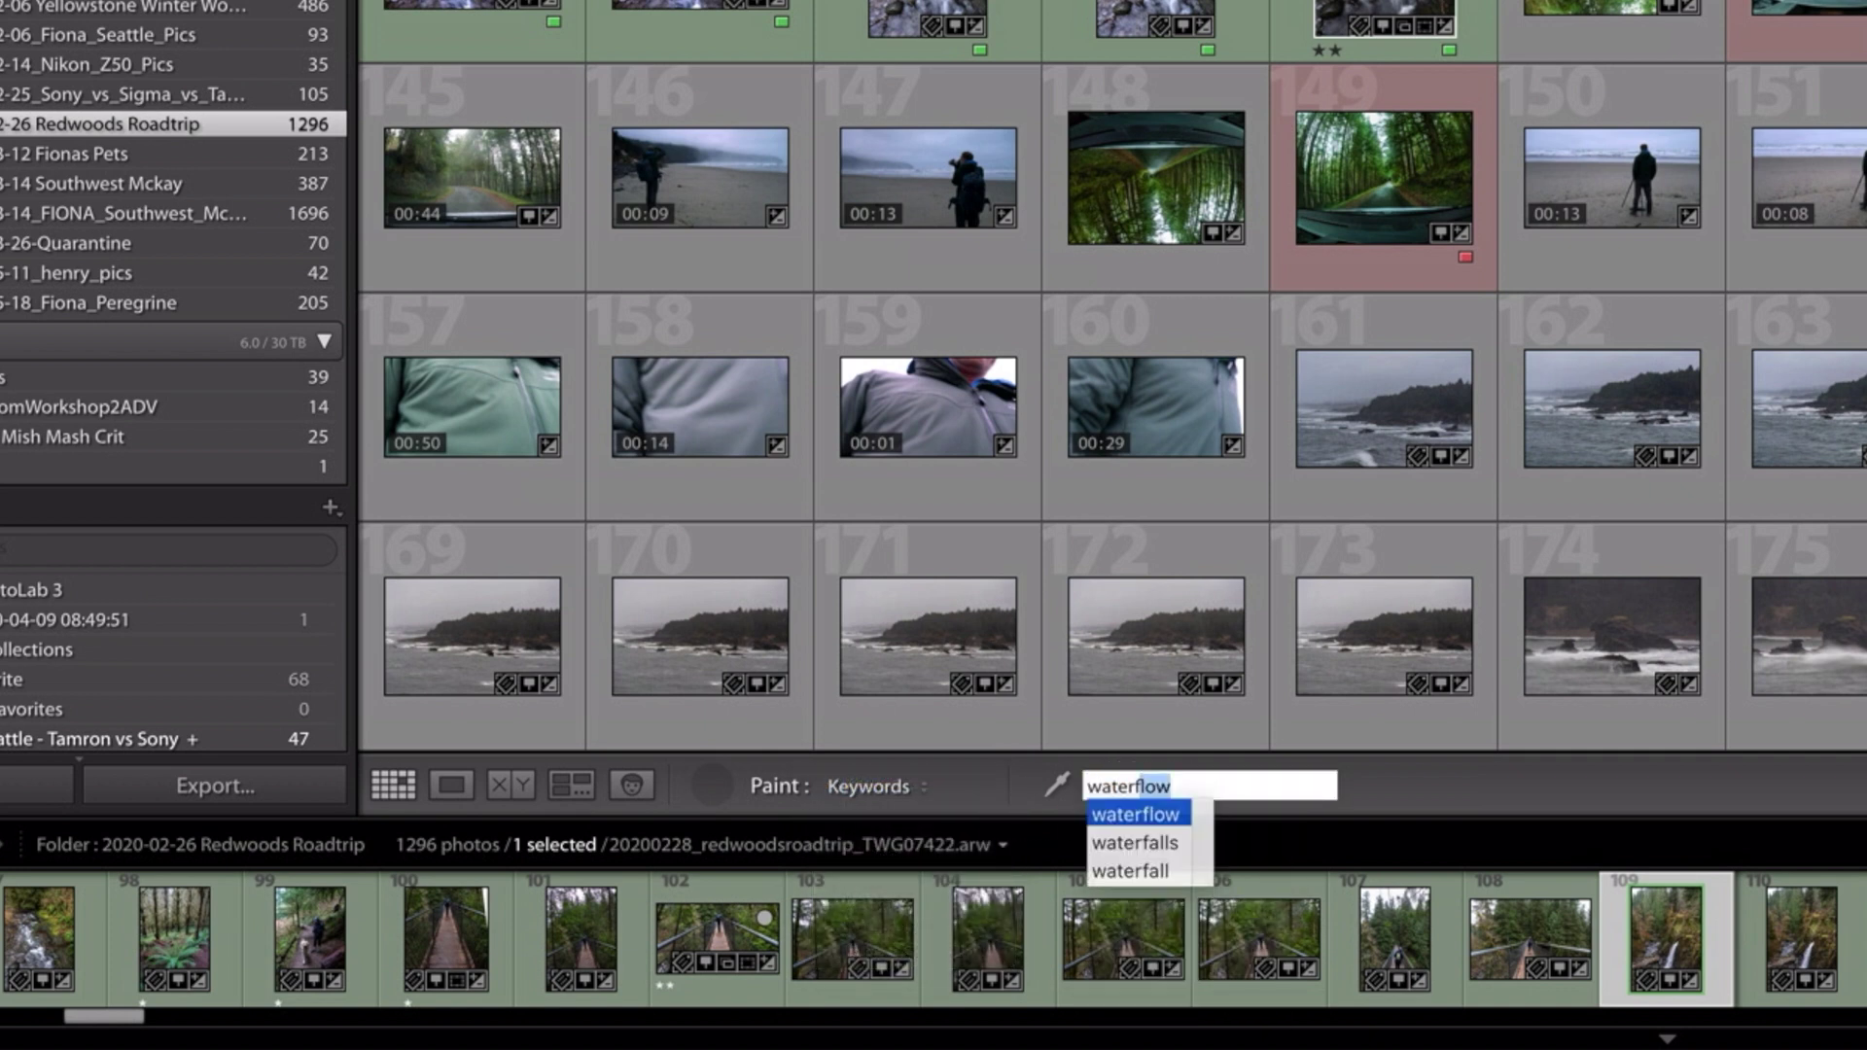
text(aterfall, waterf)
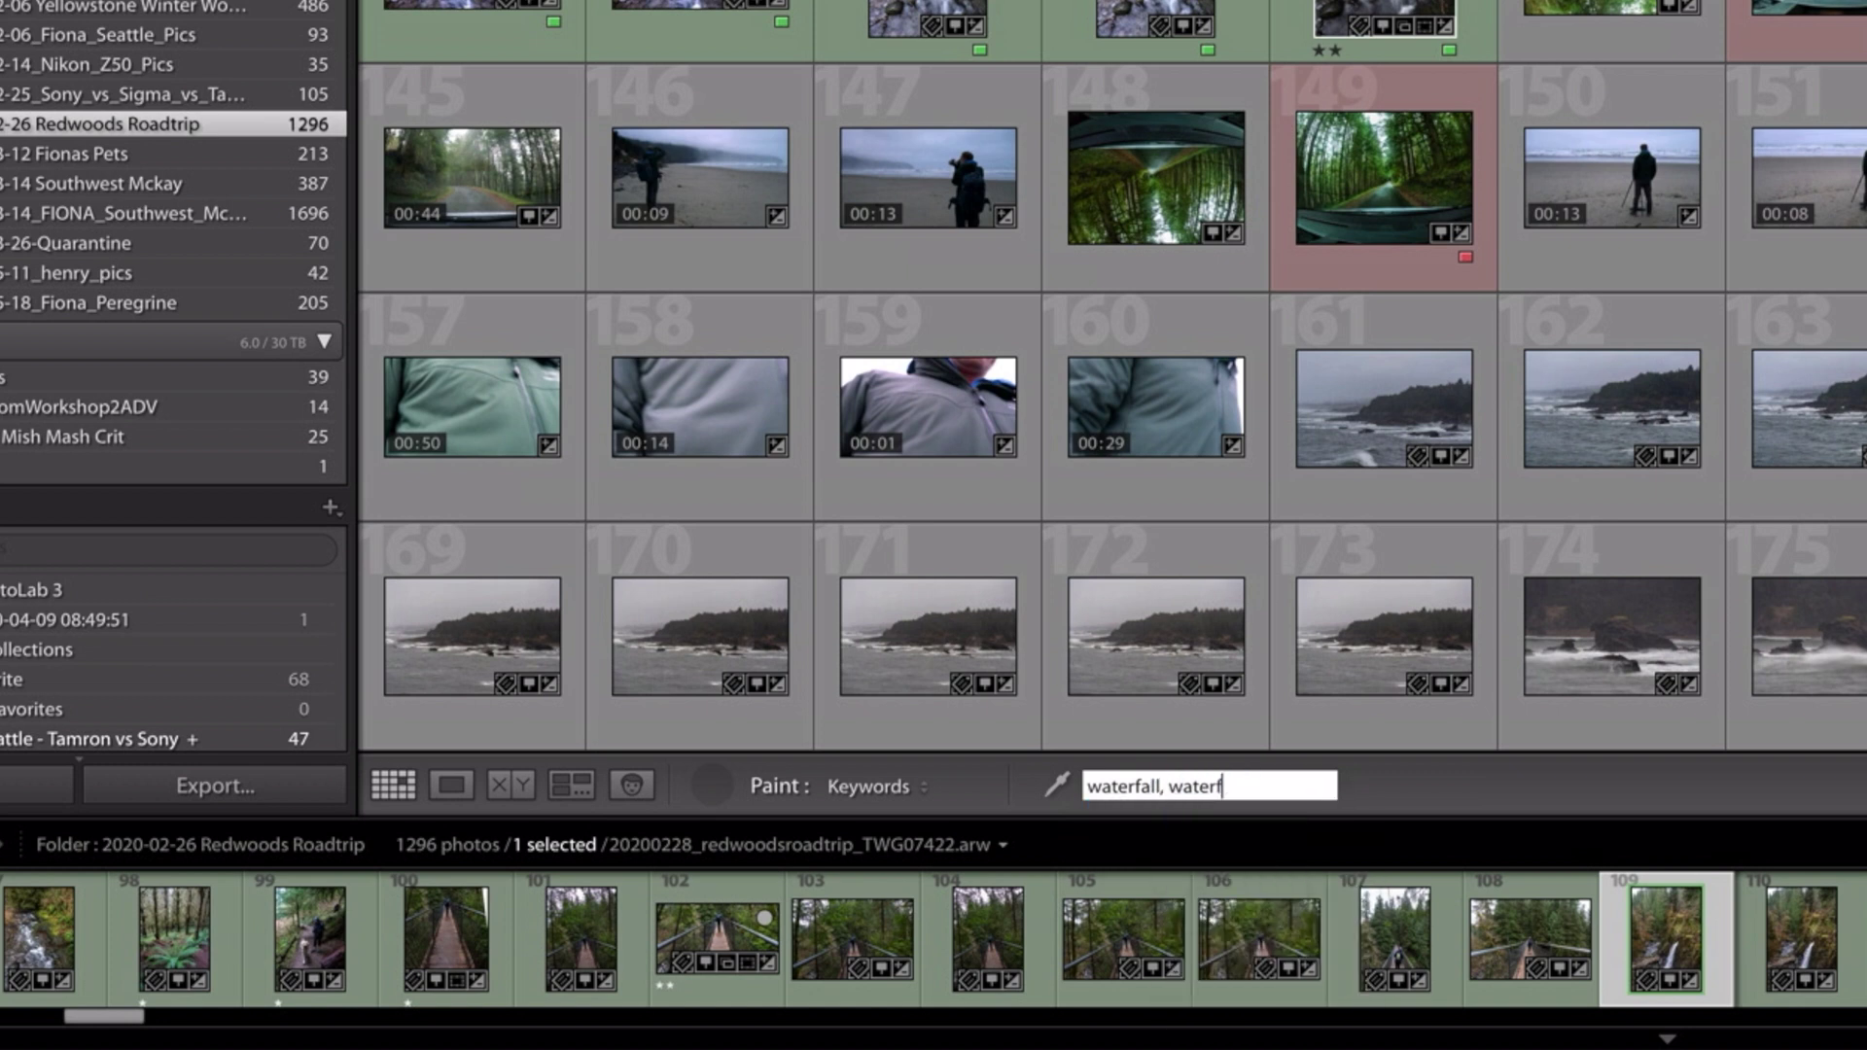
text( waterflow)
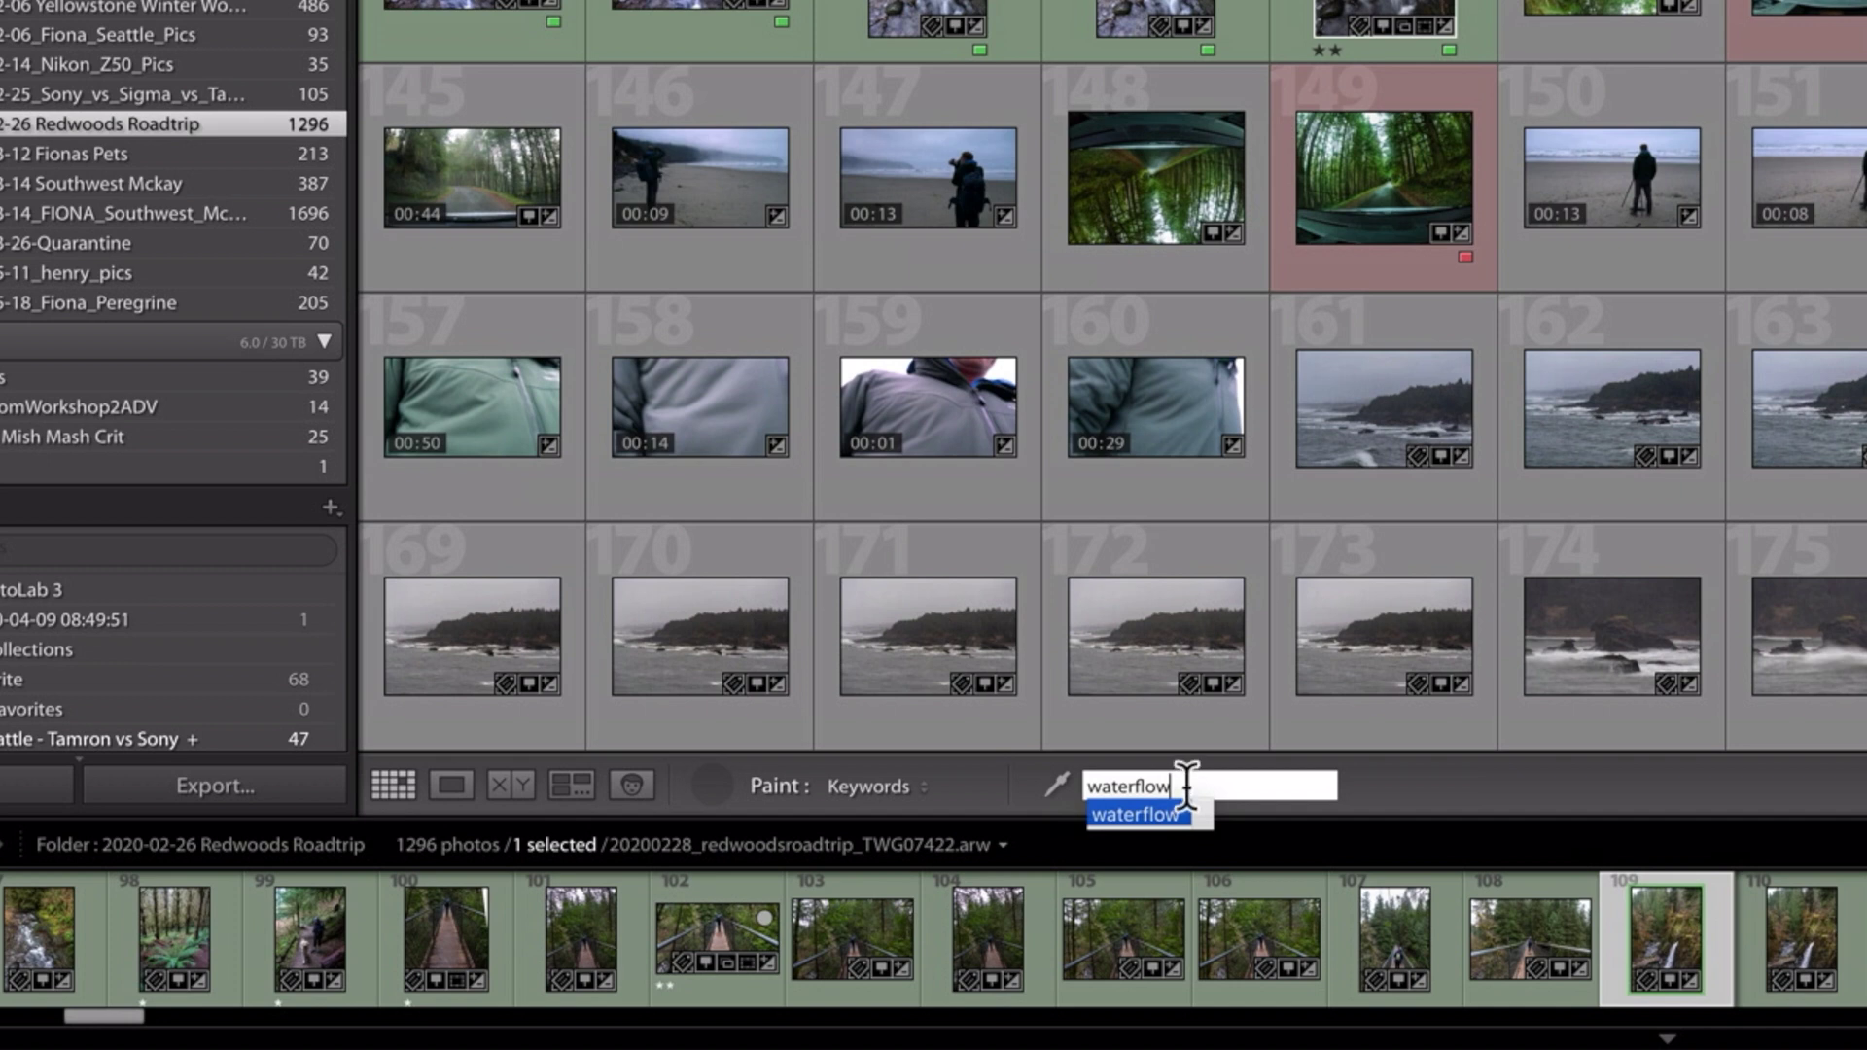
key(Return)
key(Home)
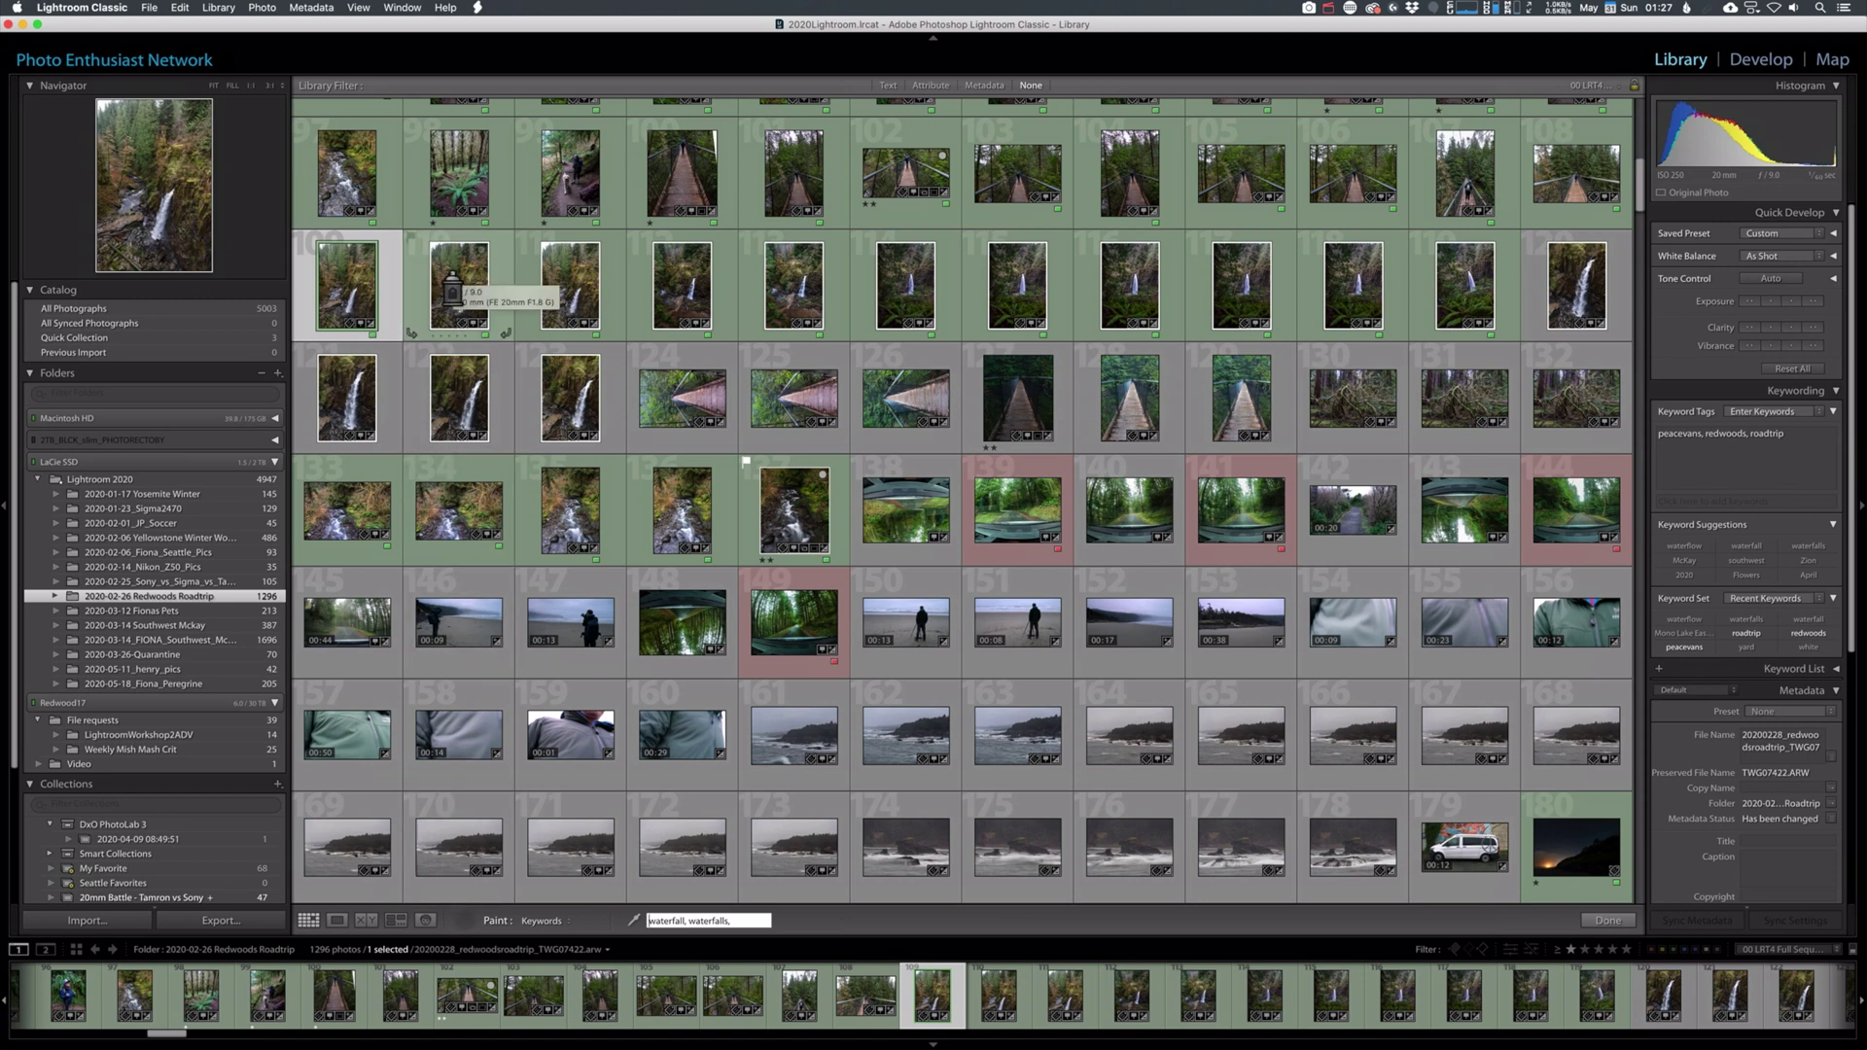
Paint the keywords onto photos 109, 121, 122 and 136, then erase them from photo 133.
click(361, 287)
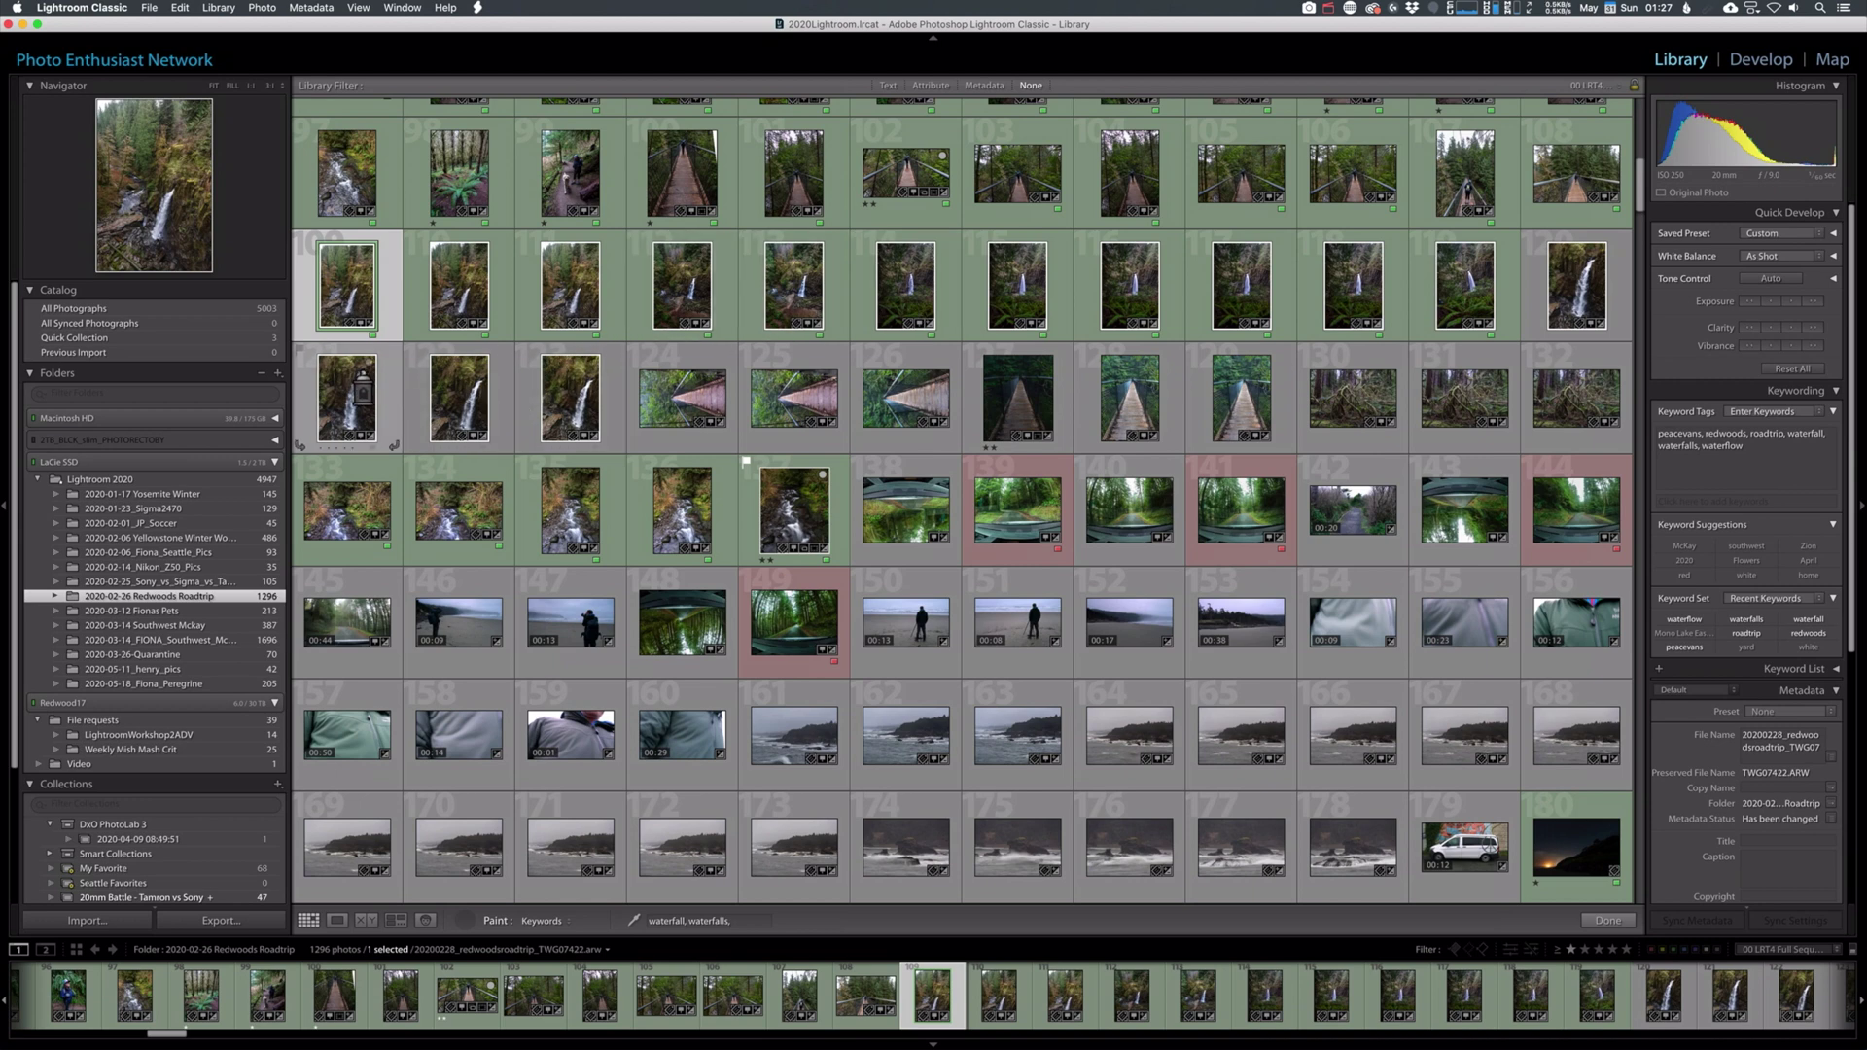
click(359, 396)
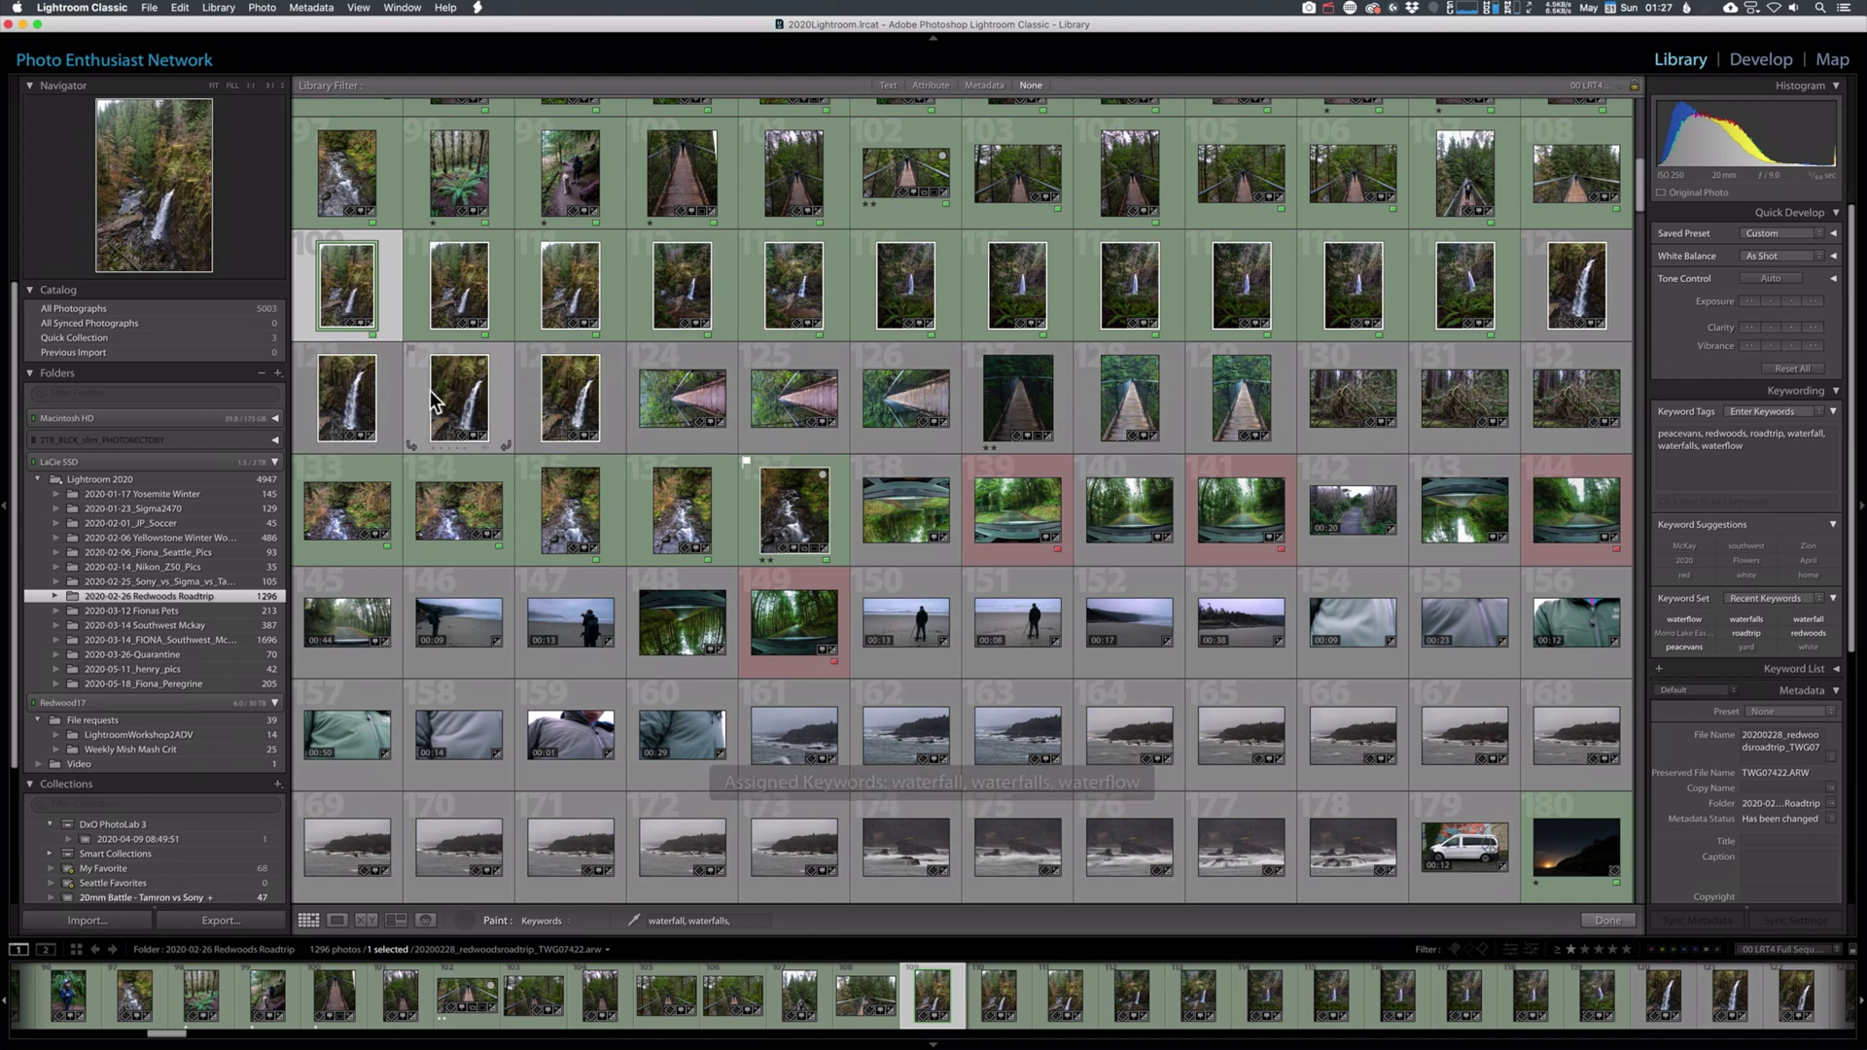
click(469, 406)
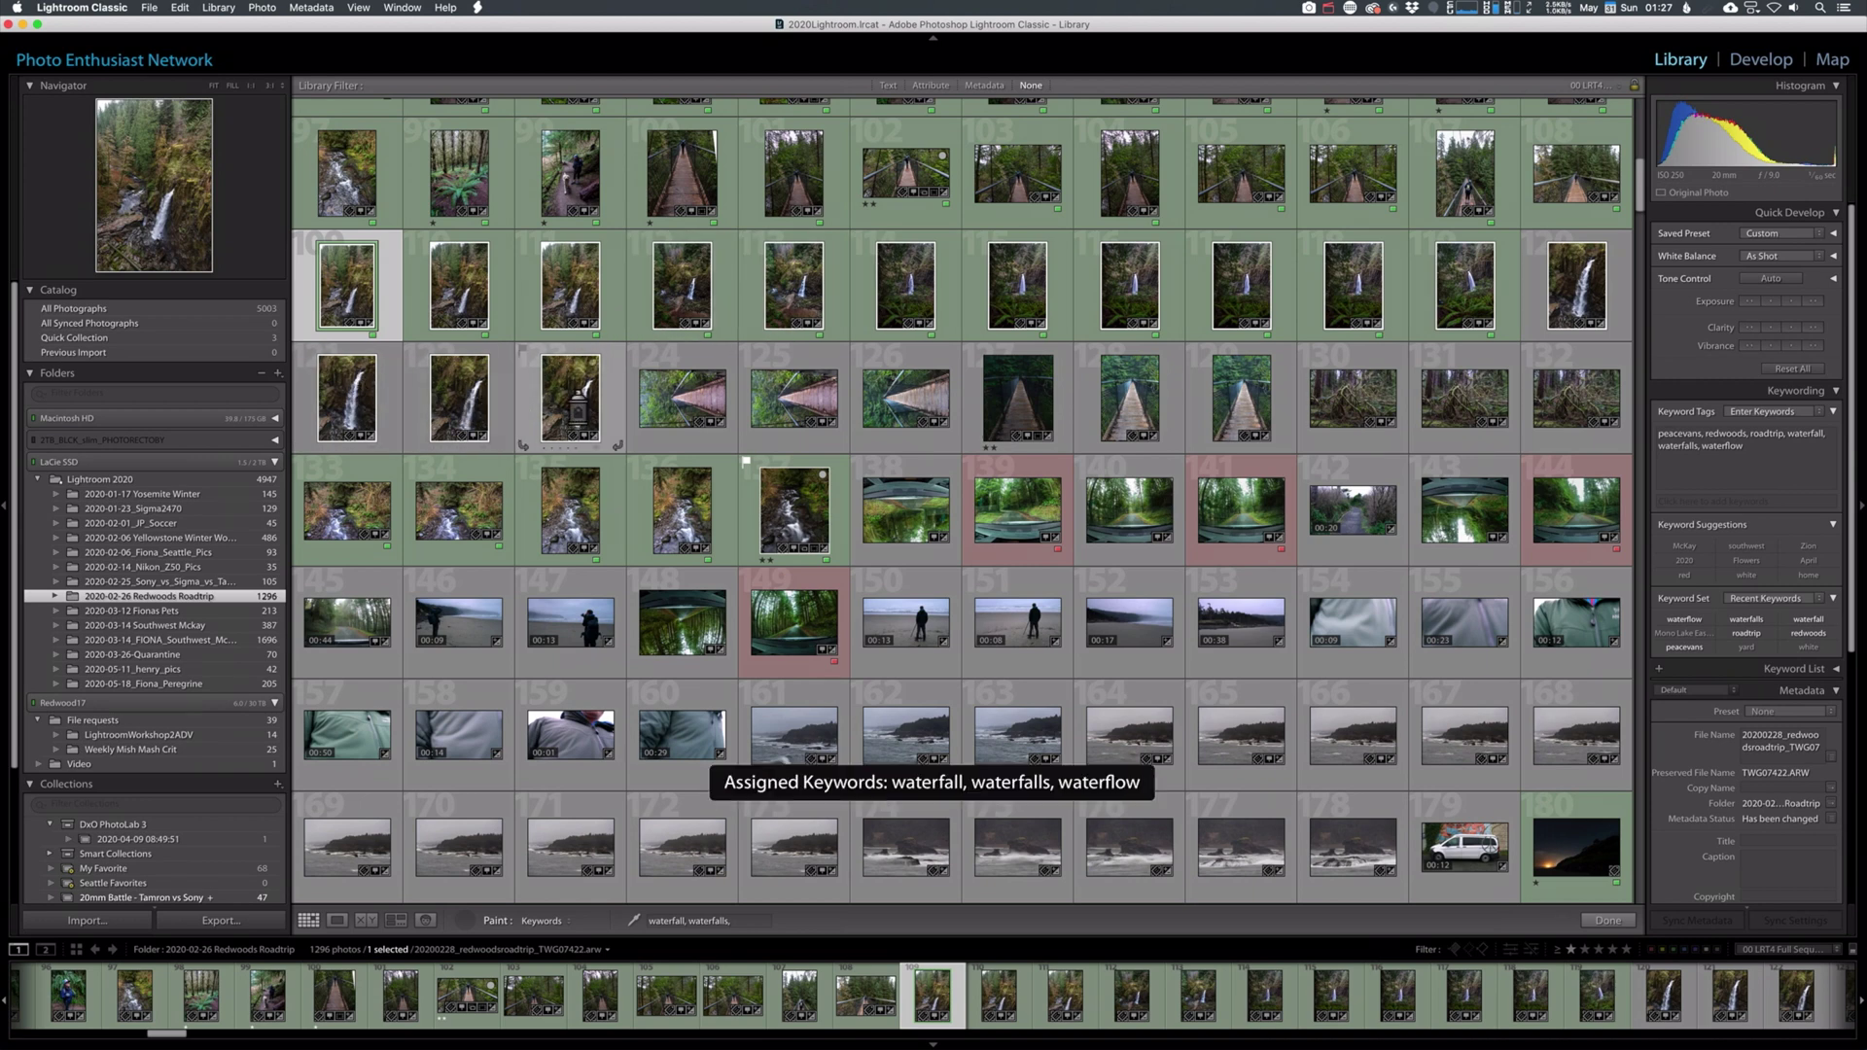
click(688, 525)
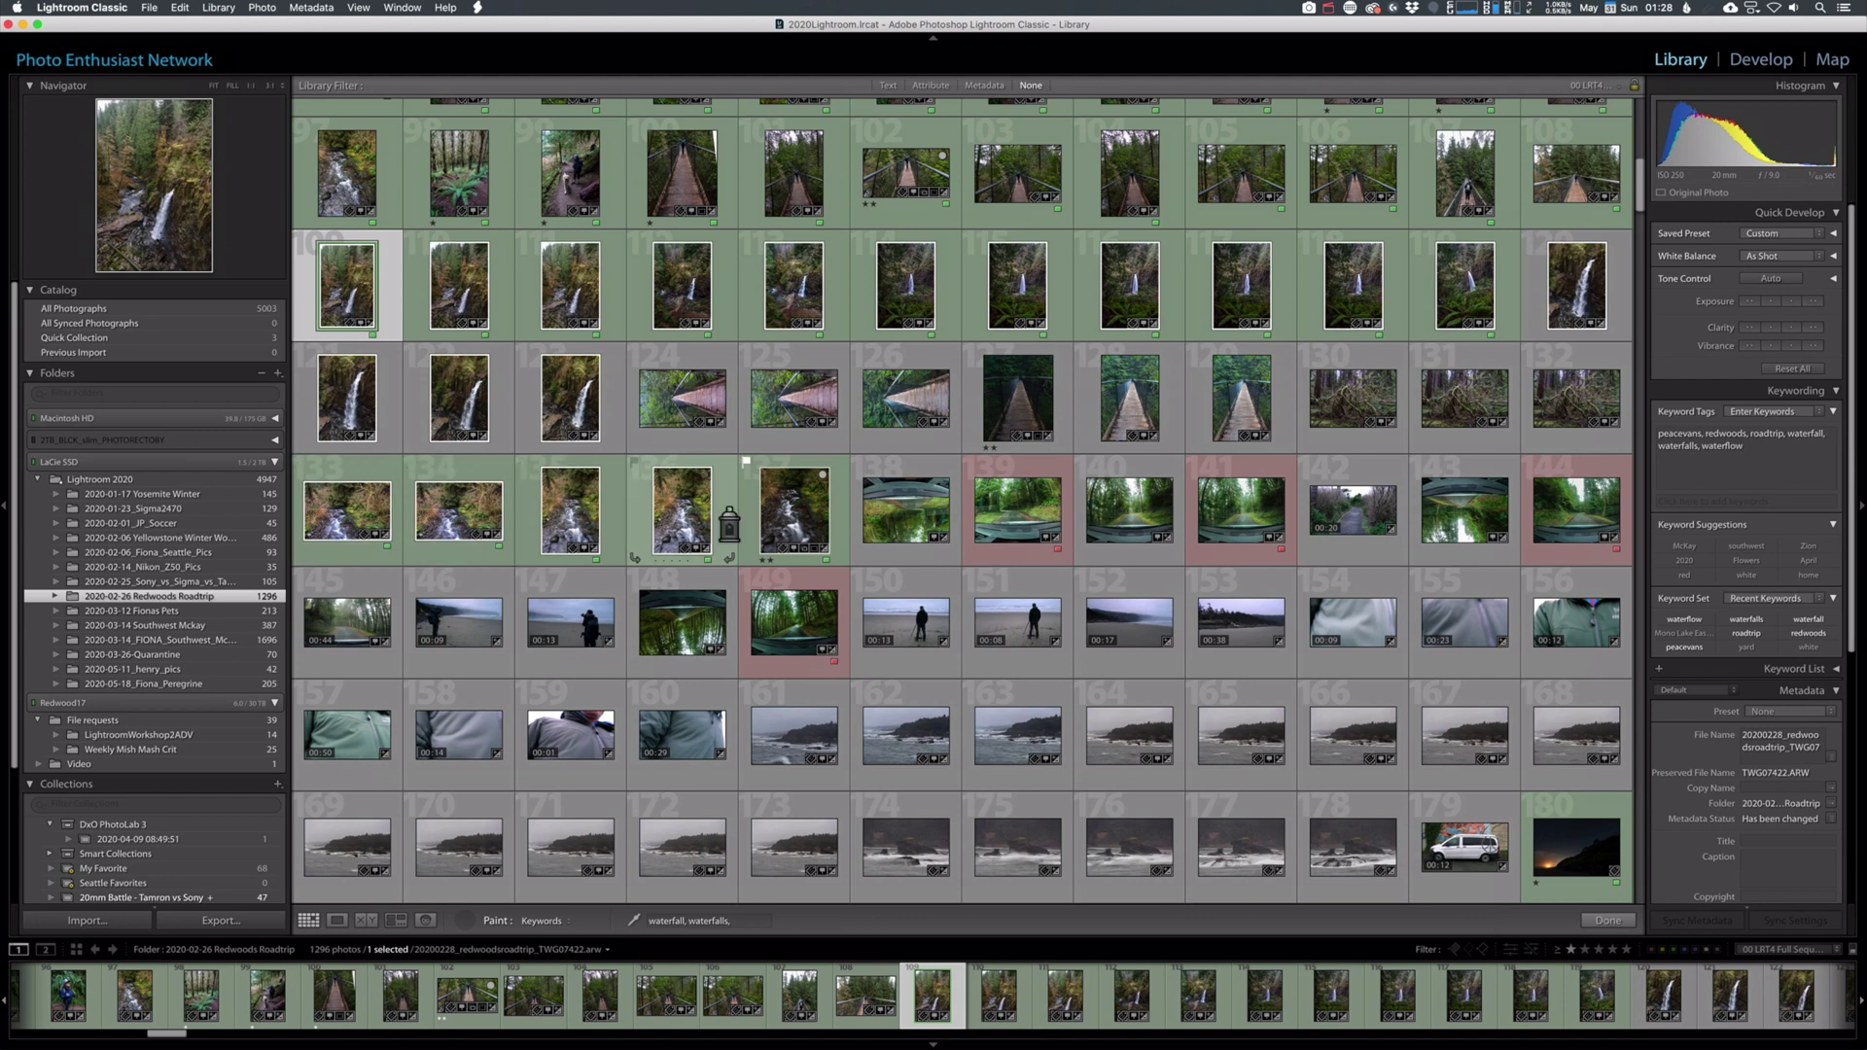
click(347, 503)
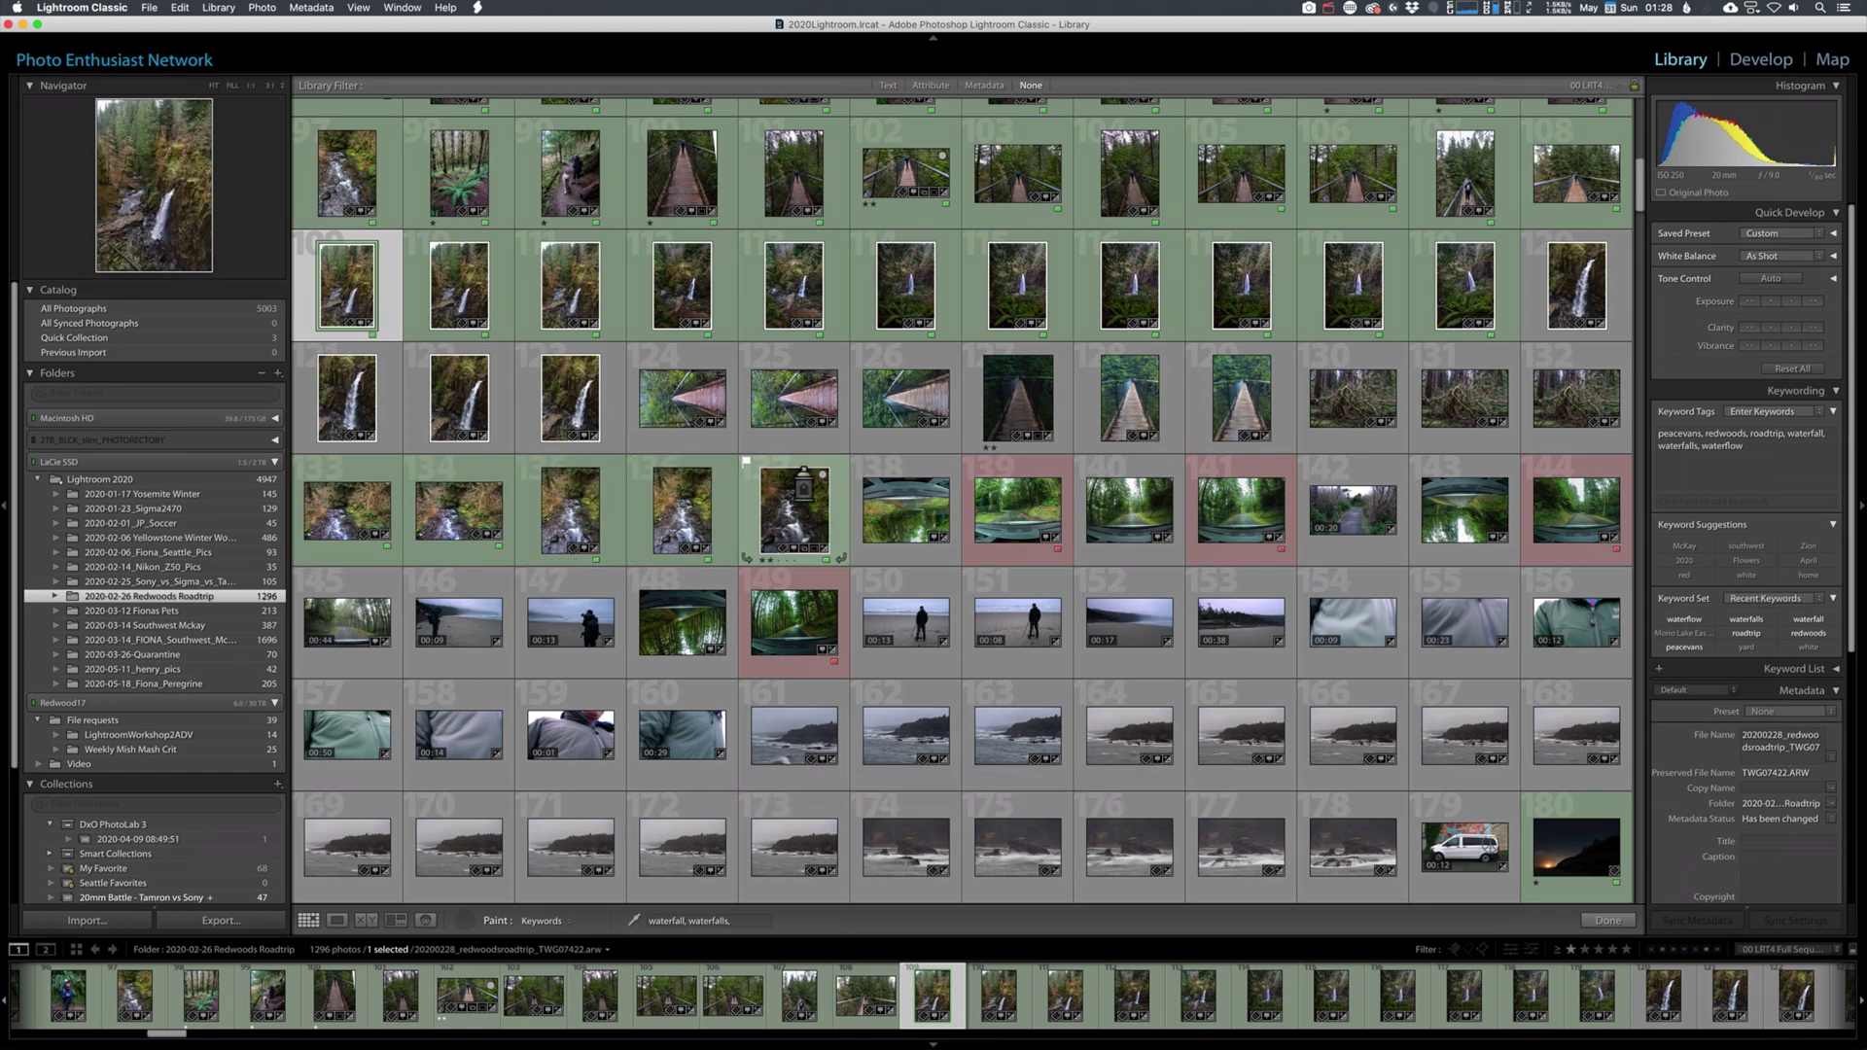
click(541, 921)
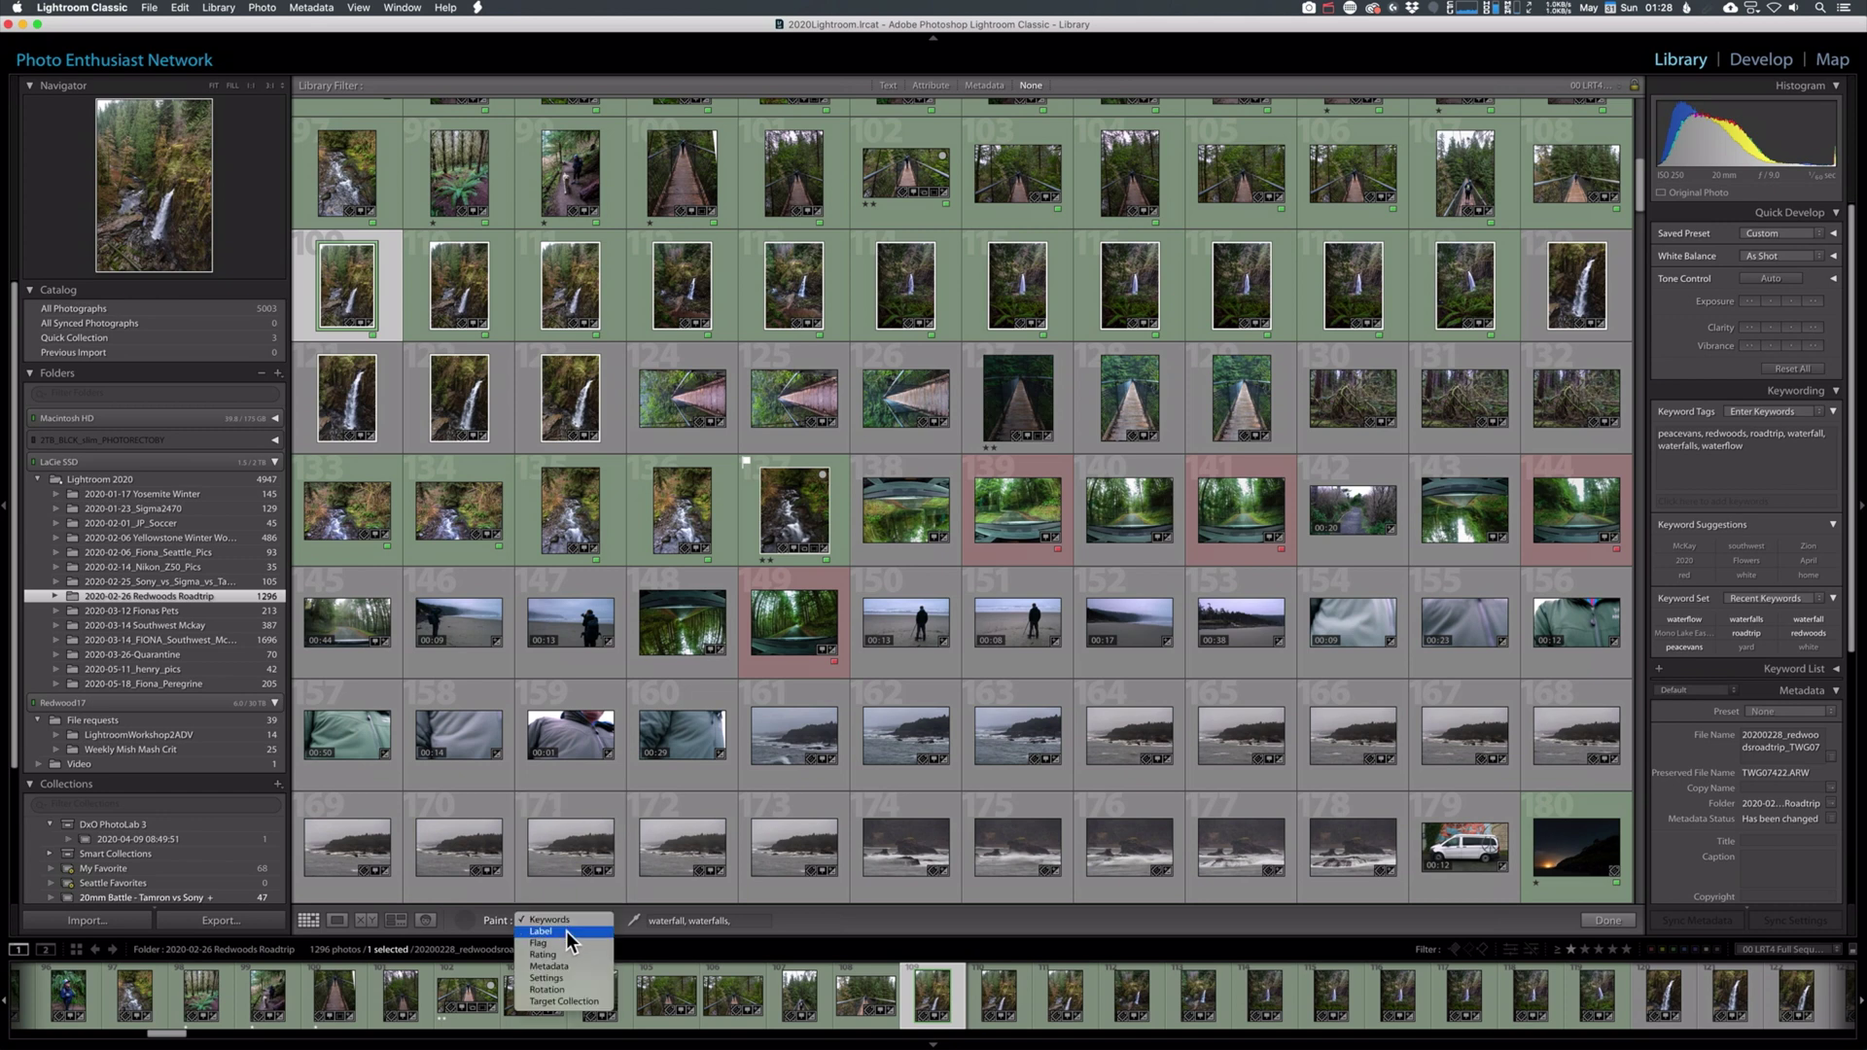
Rotate bridge photos 124, 125 and 126 upright with the Rotate Right (CW) Painter, then put it away.
click(563, 990)
click(467, 929)
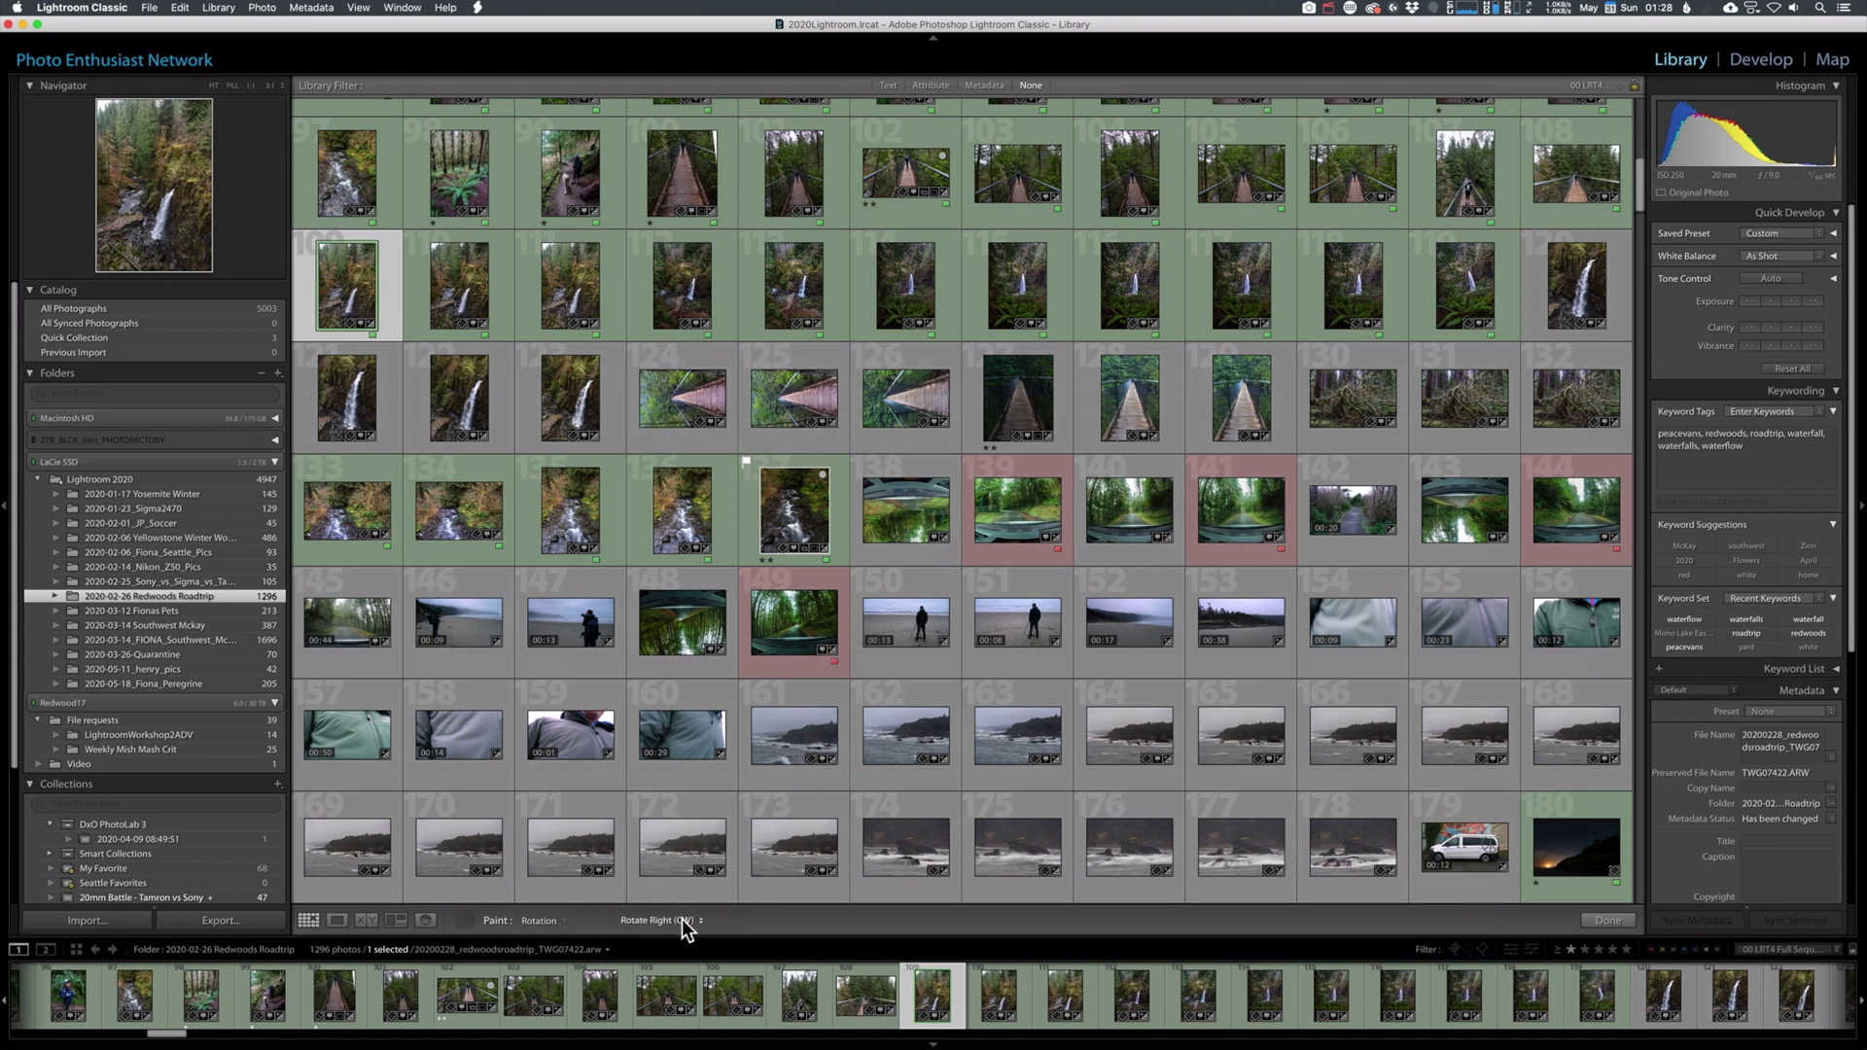
click(686, 408)
click(791, 418)
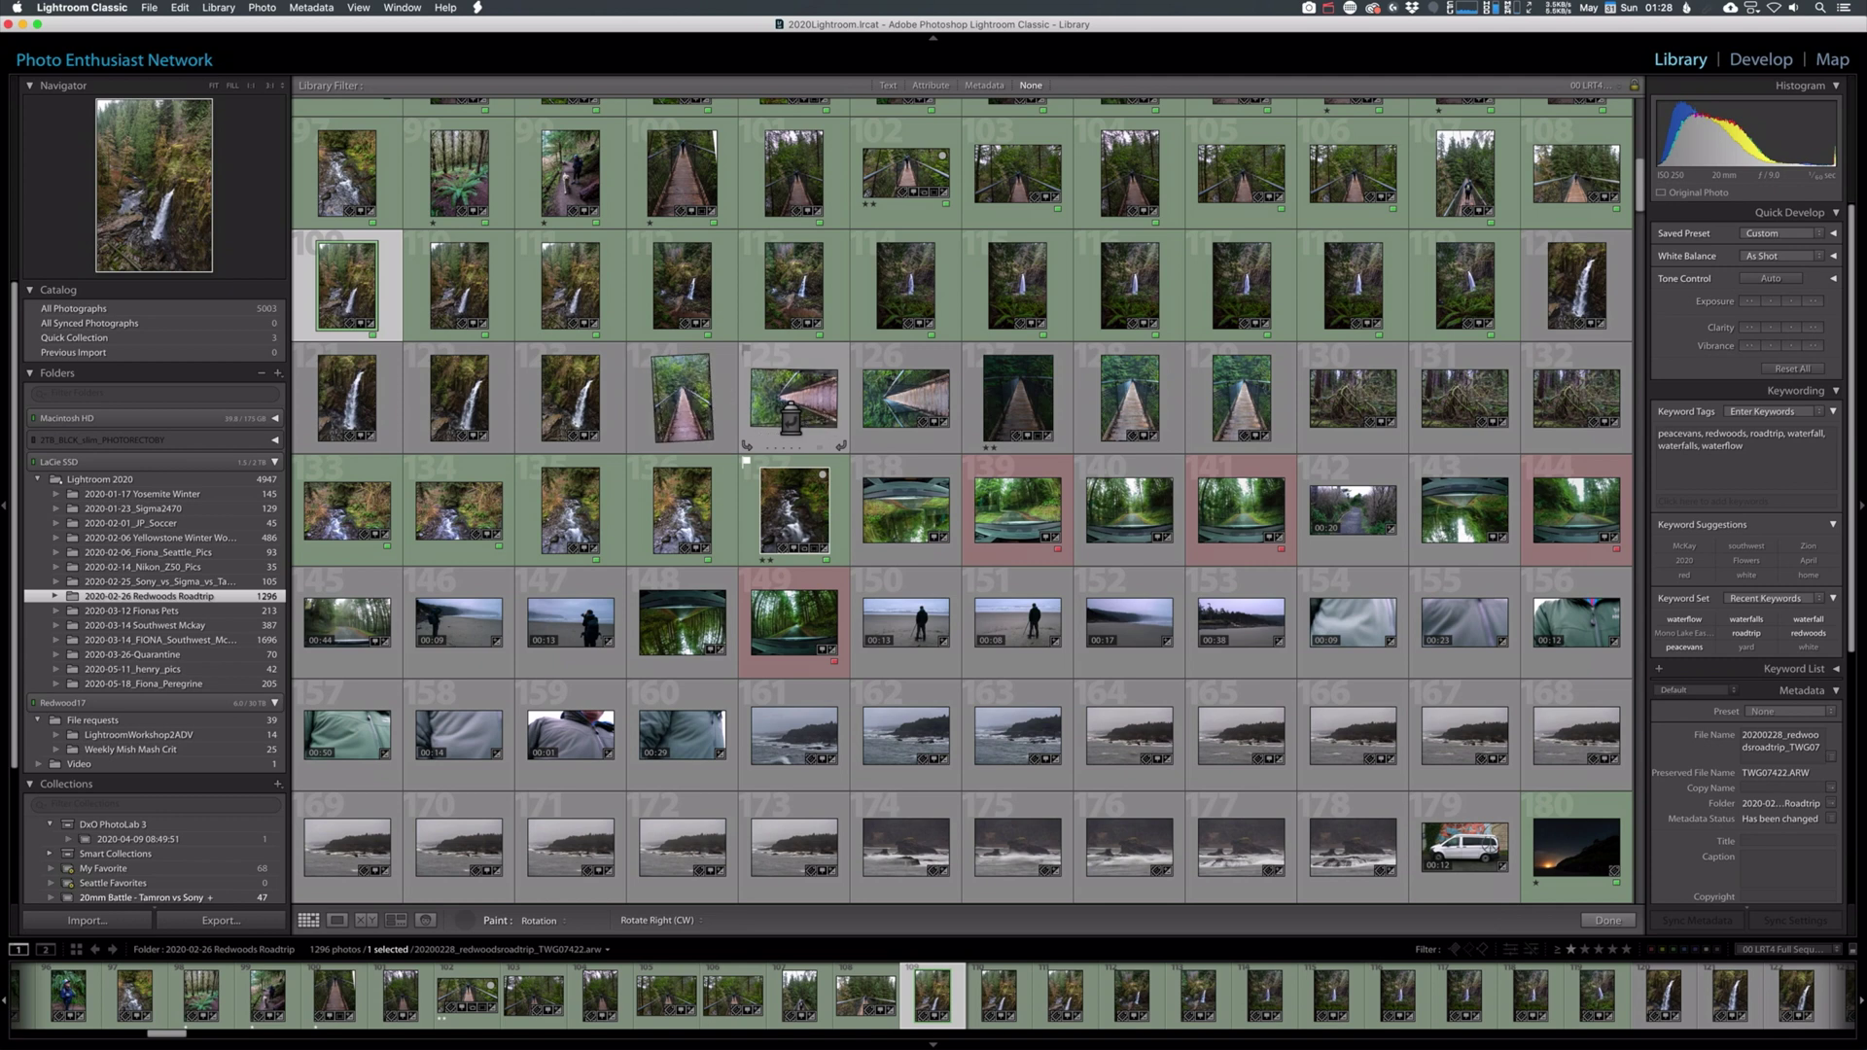
click(924, 413)
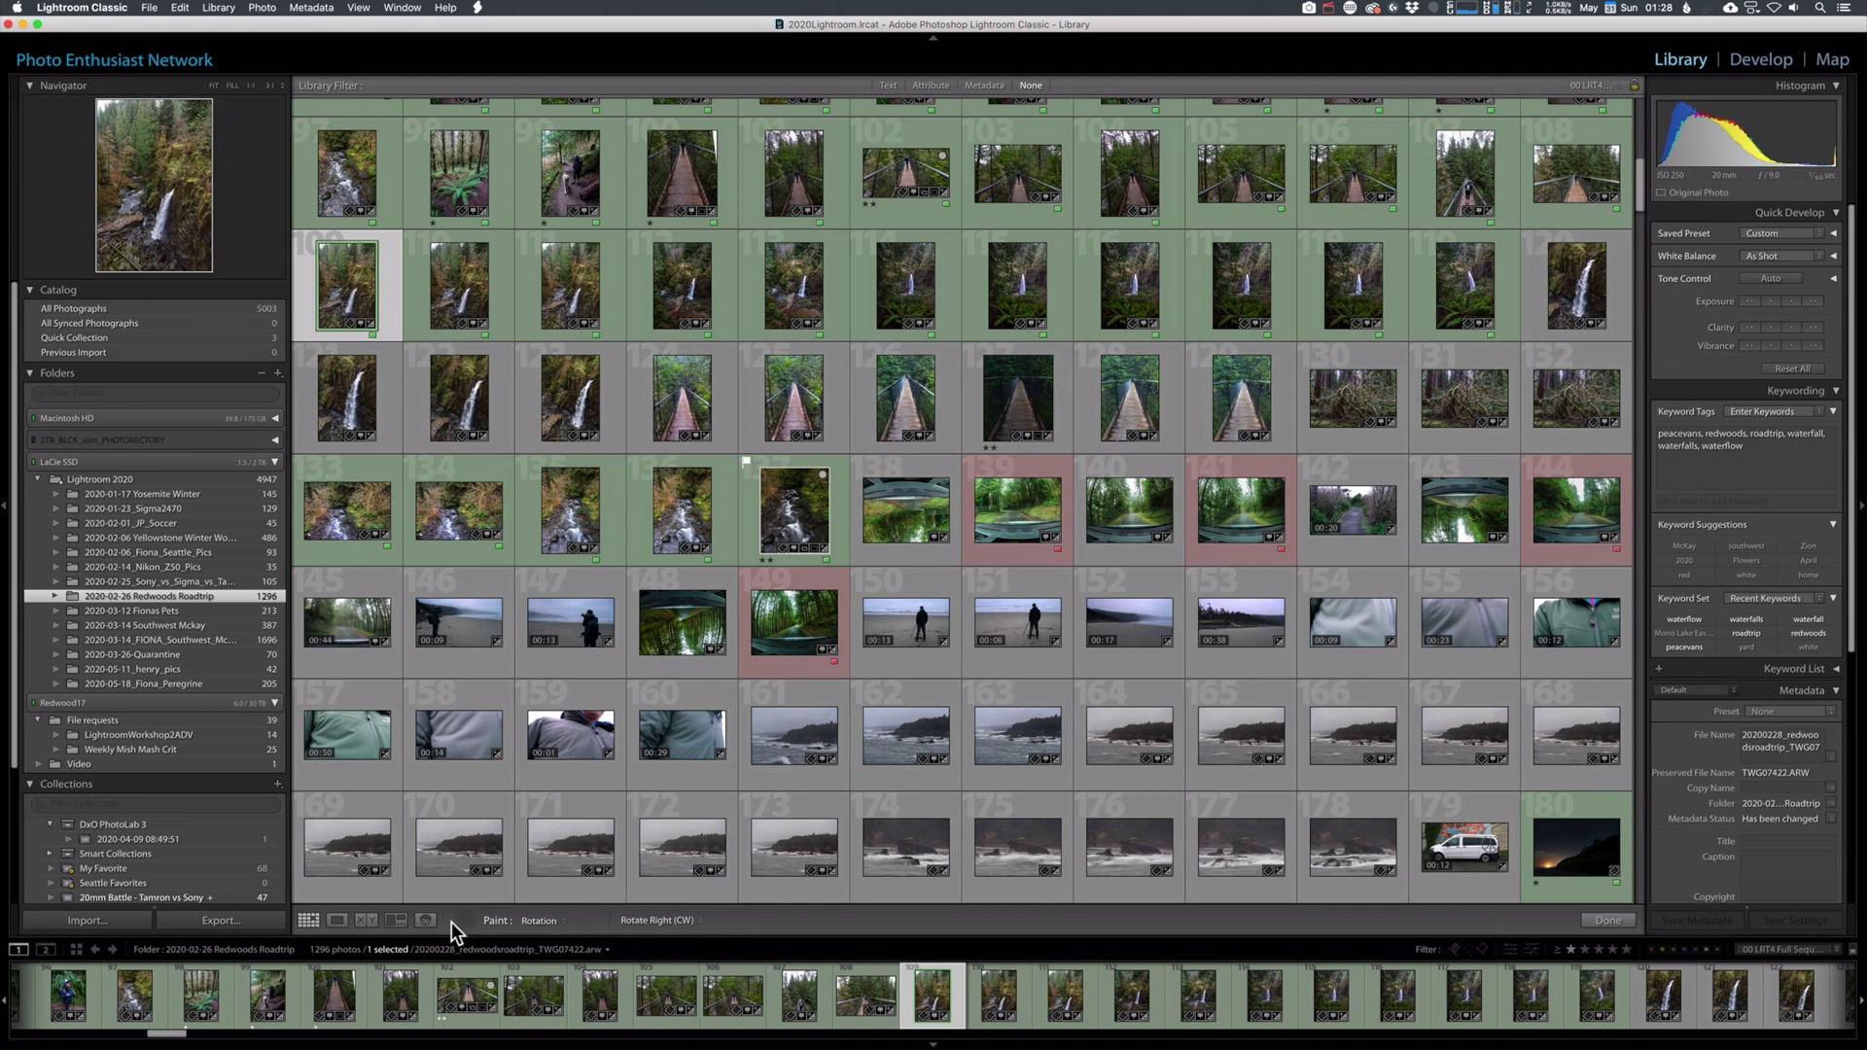
click(467, 923)
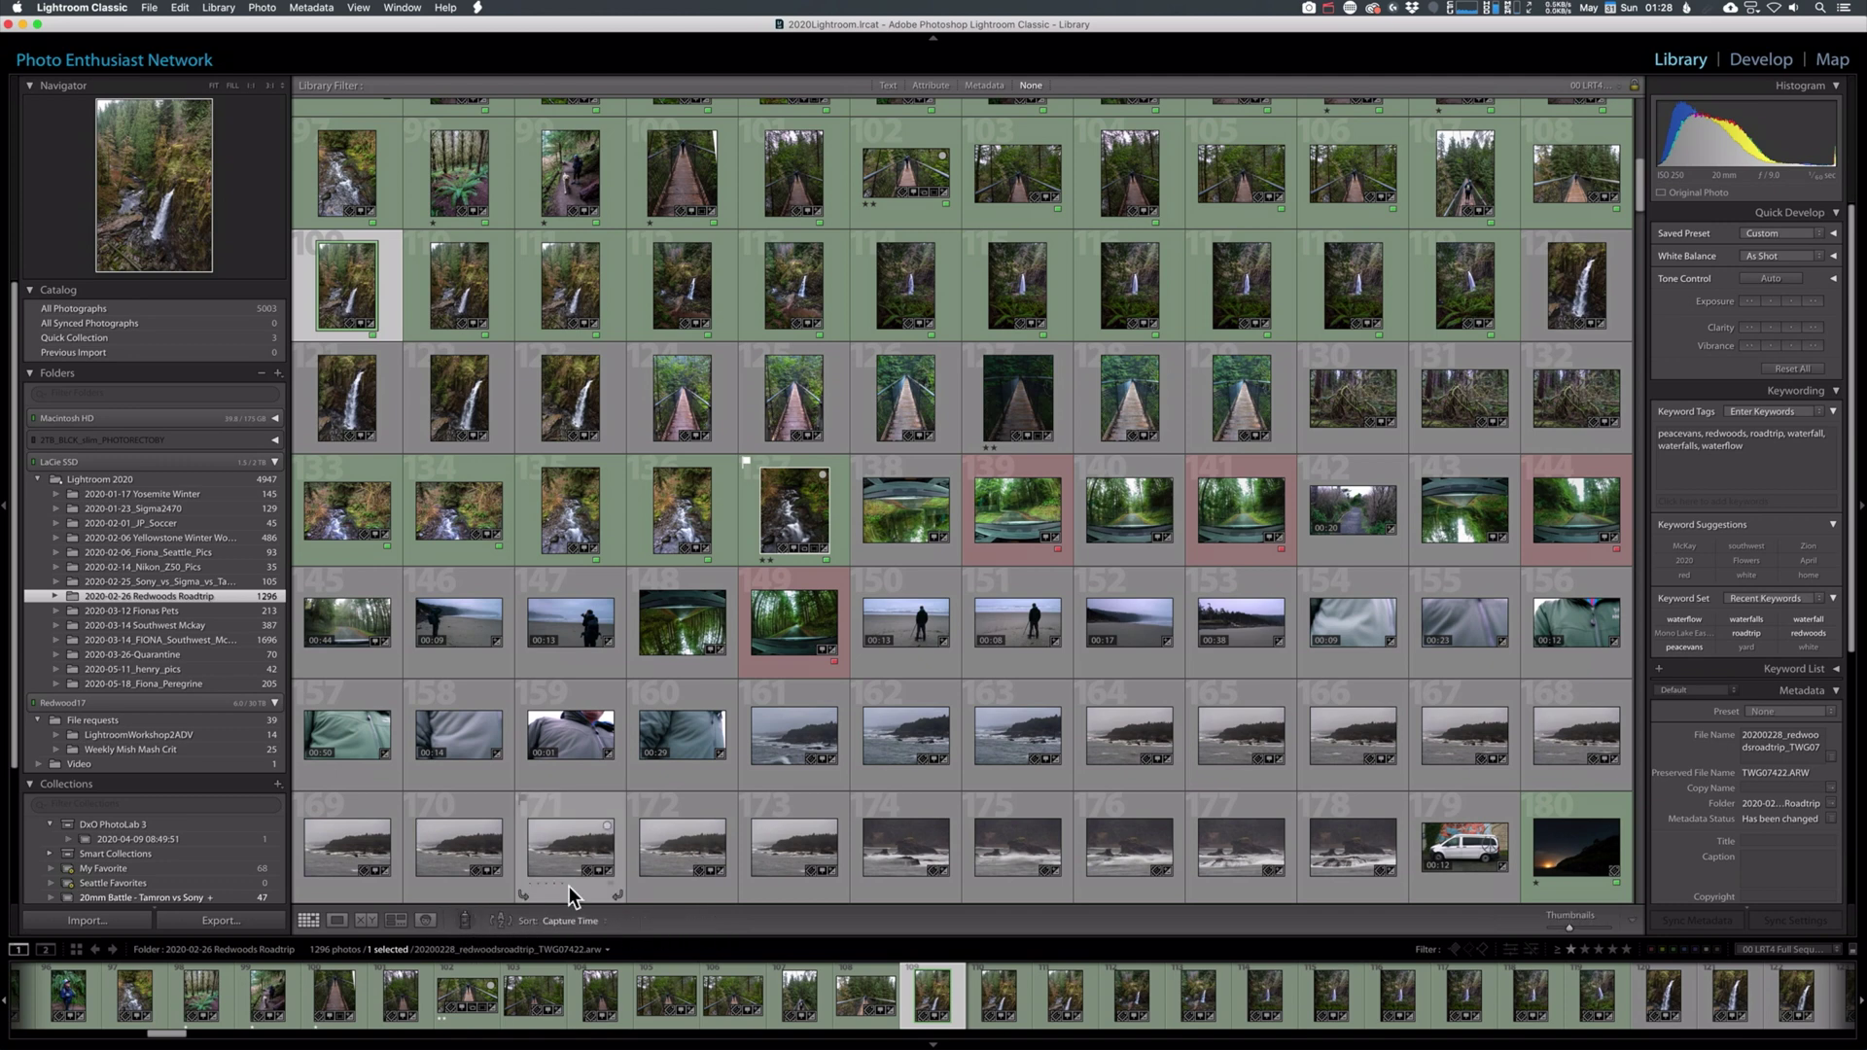
Load the Painter with the Night Sky PEN 2020 preset and paint it onto photos 180 and 181.
scroll(937, 655, down, 2)
scroll(936, 655, down, 1)
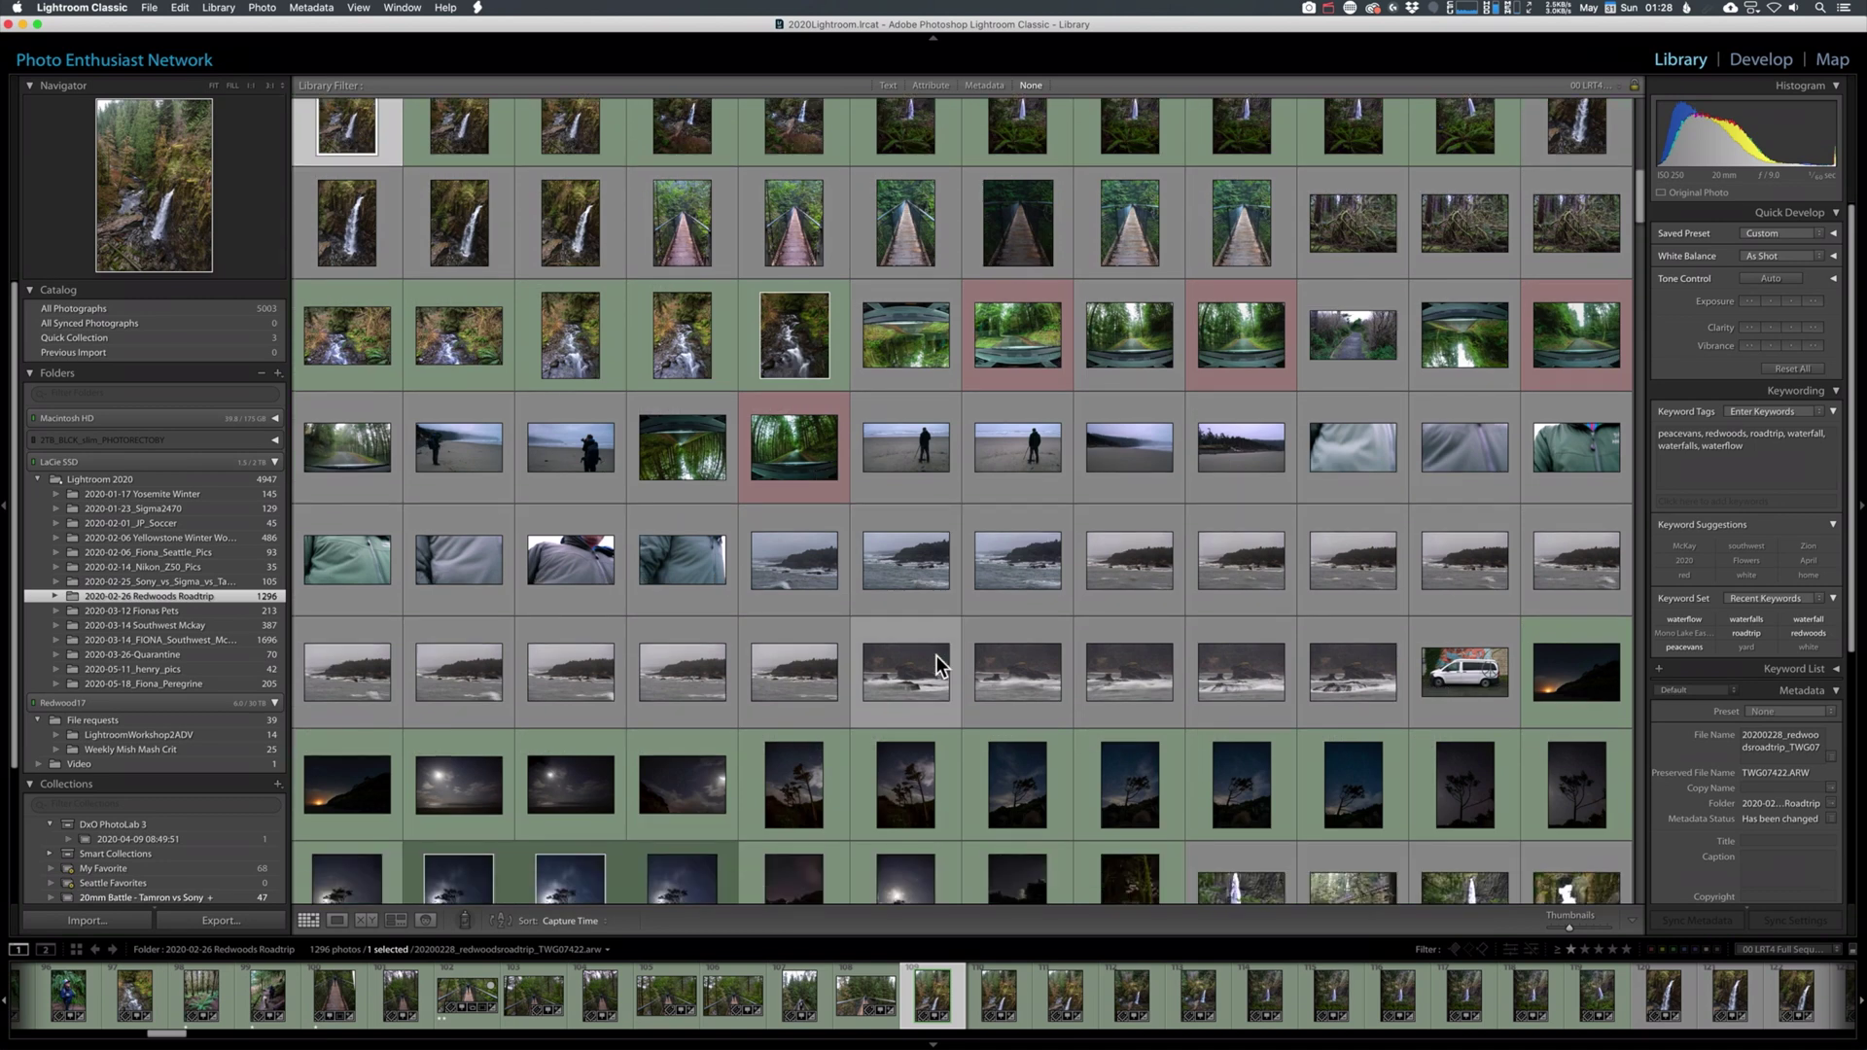
click(468, 921)
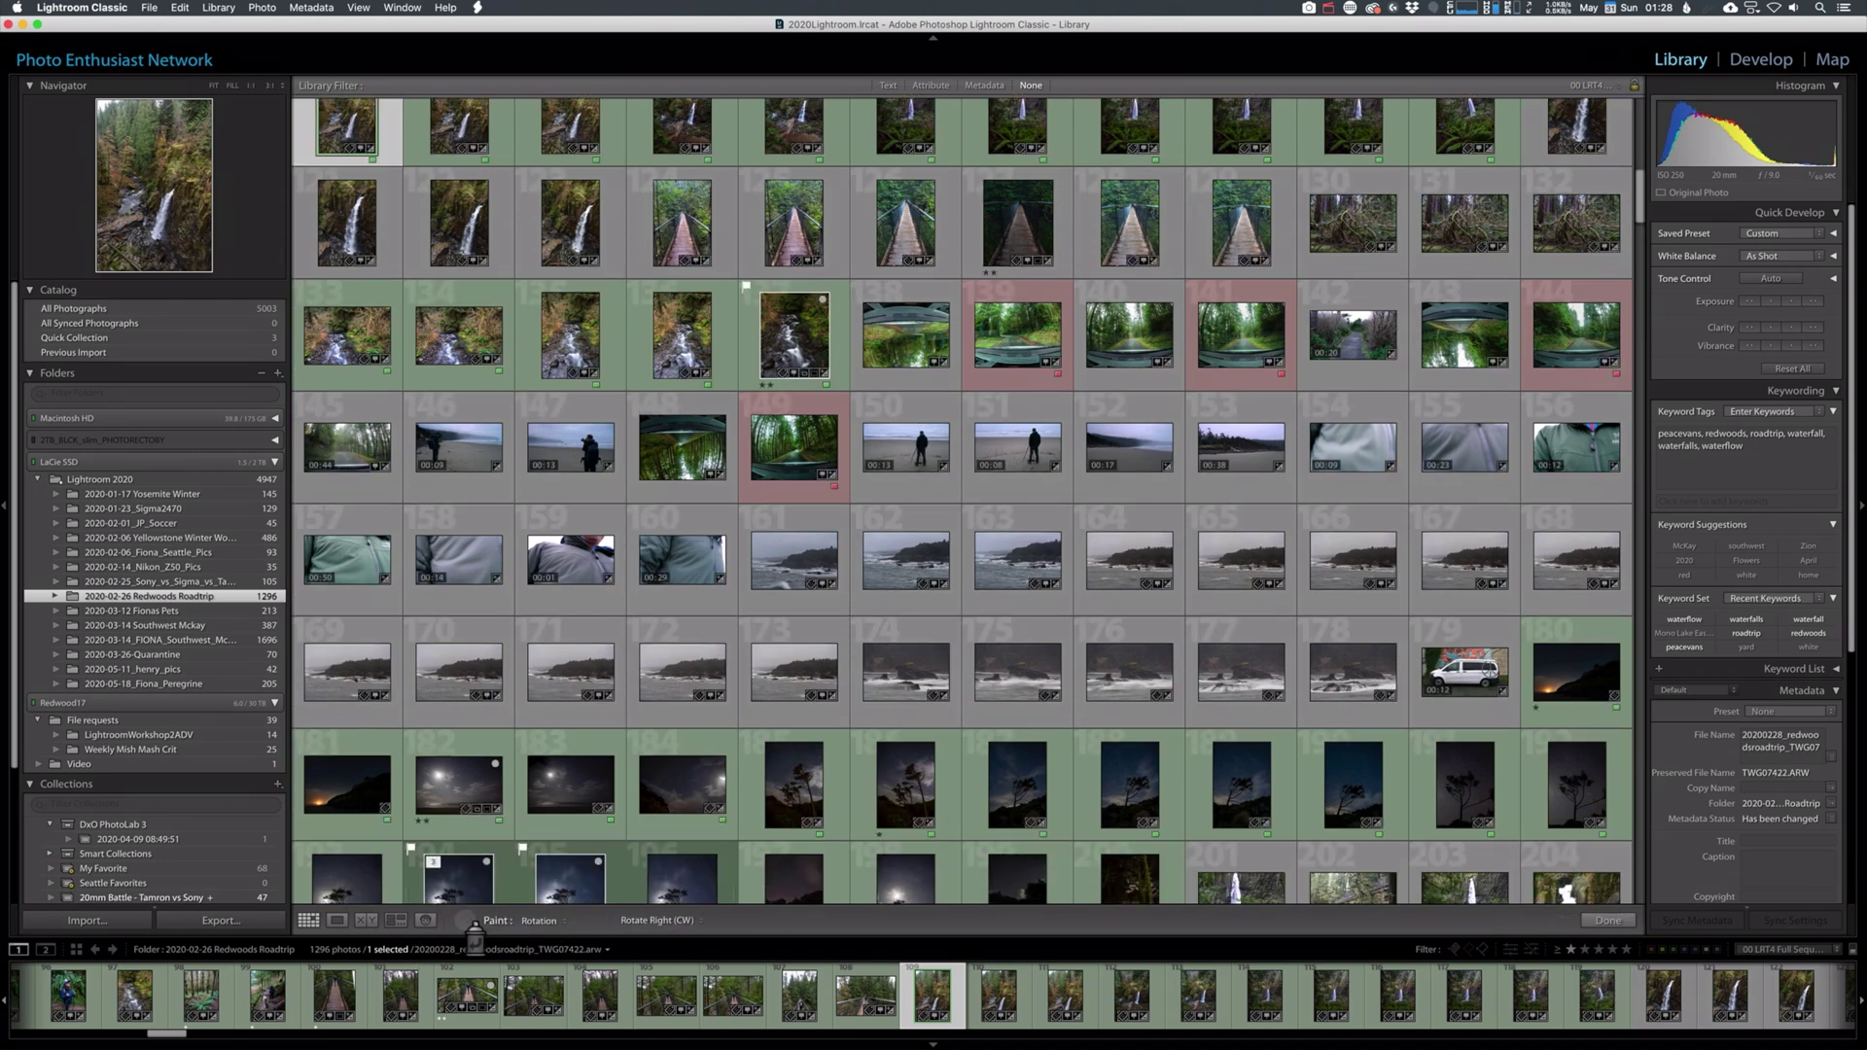
click(541, 920)
click(559, 910)
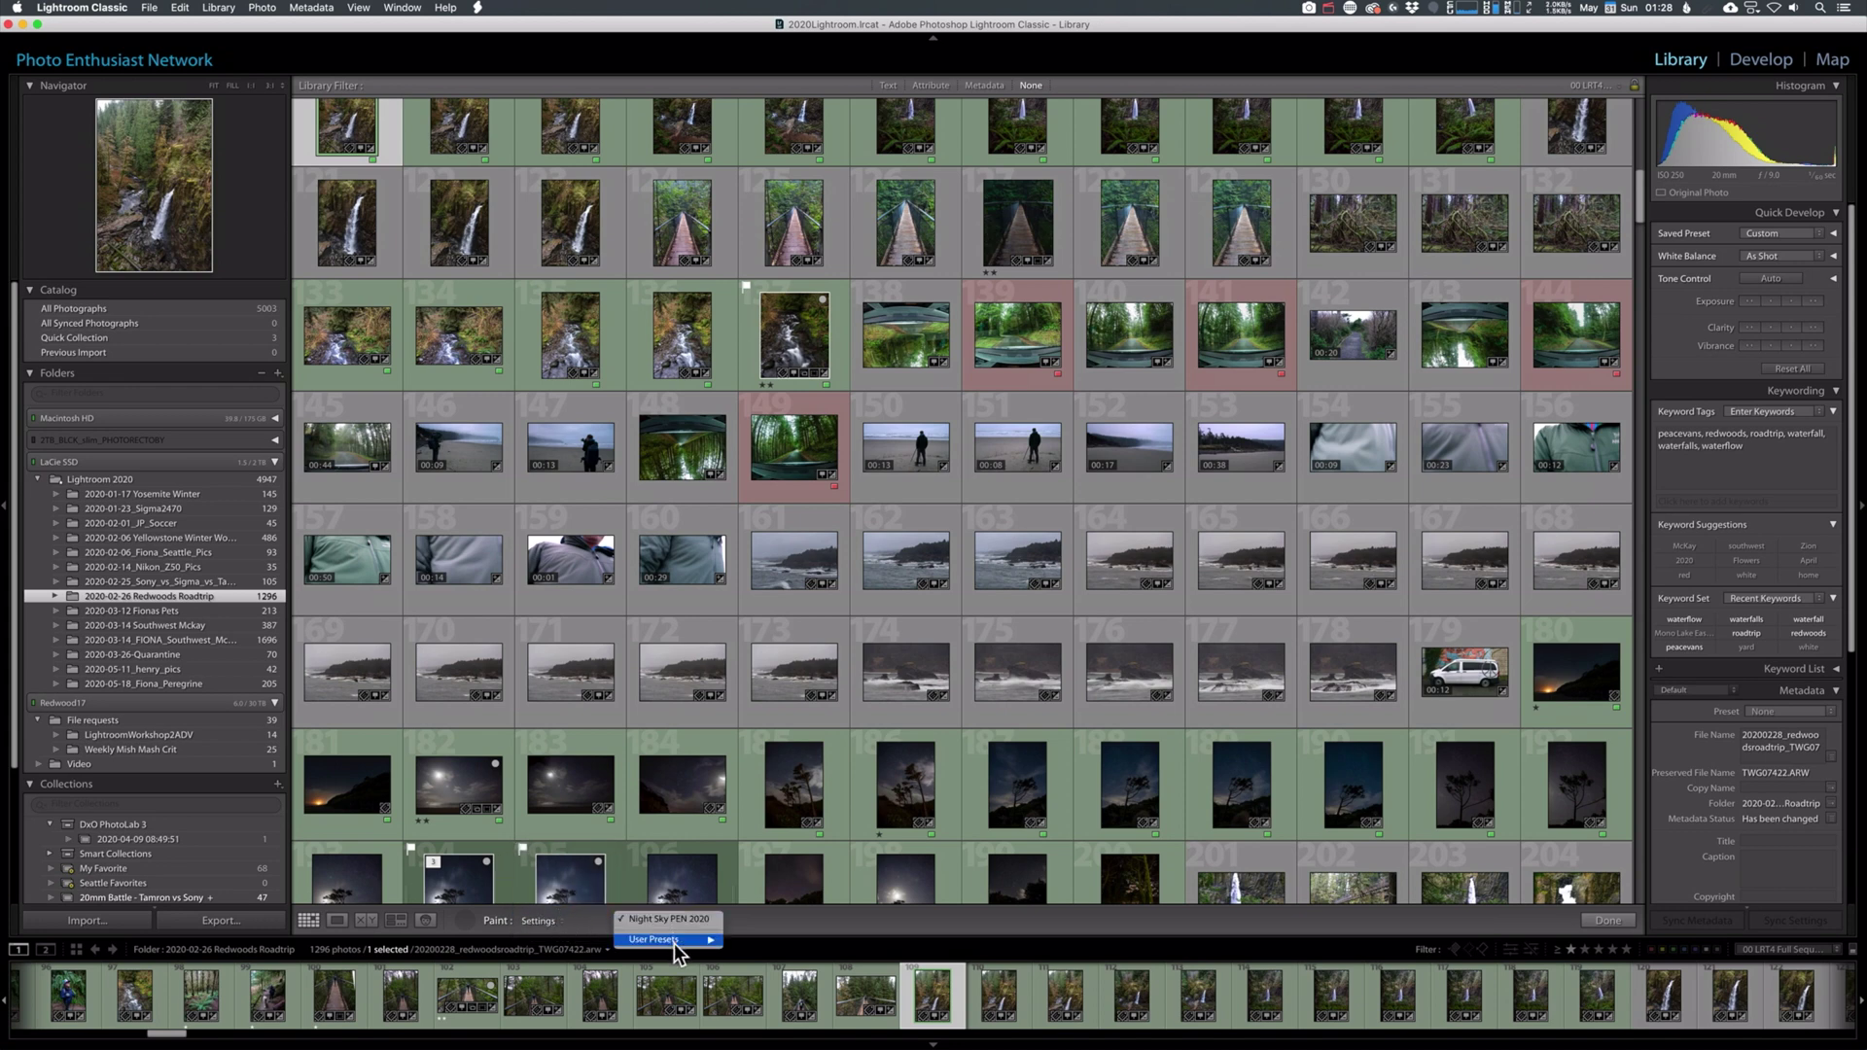
mouse_move(674, 944)
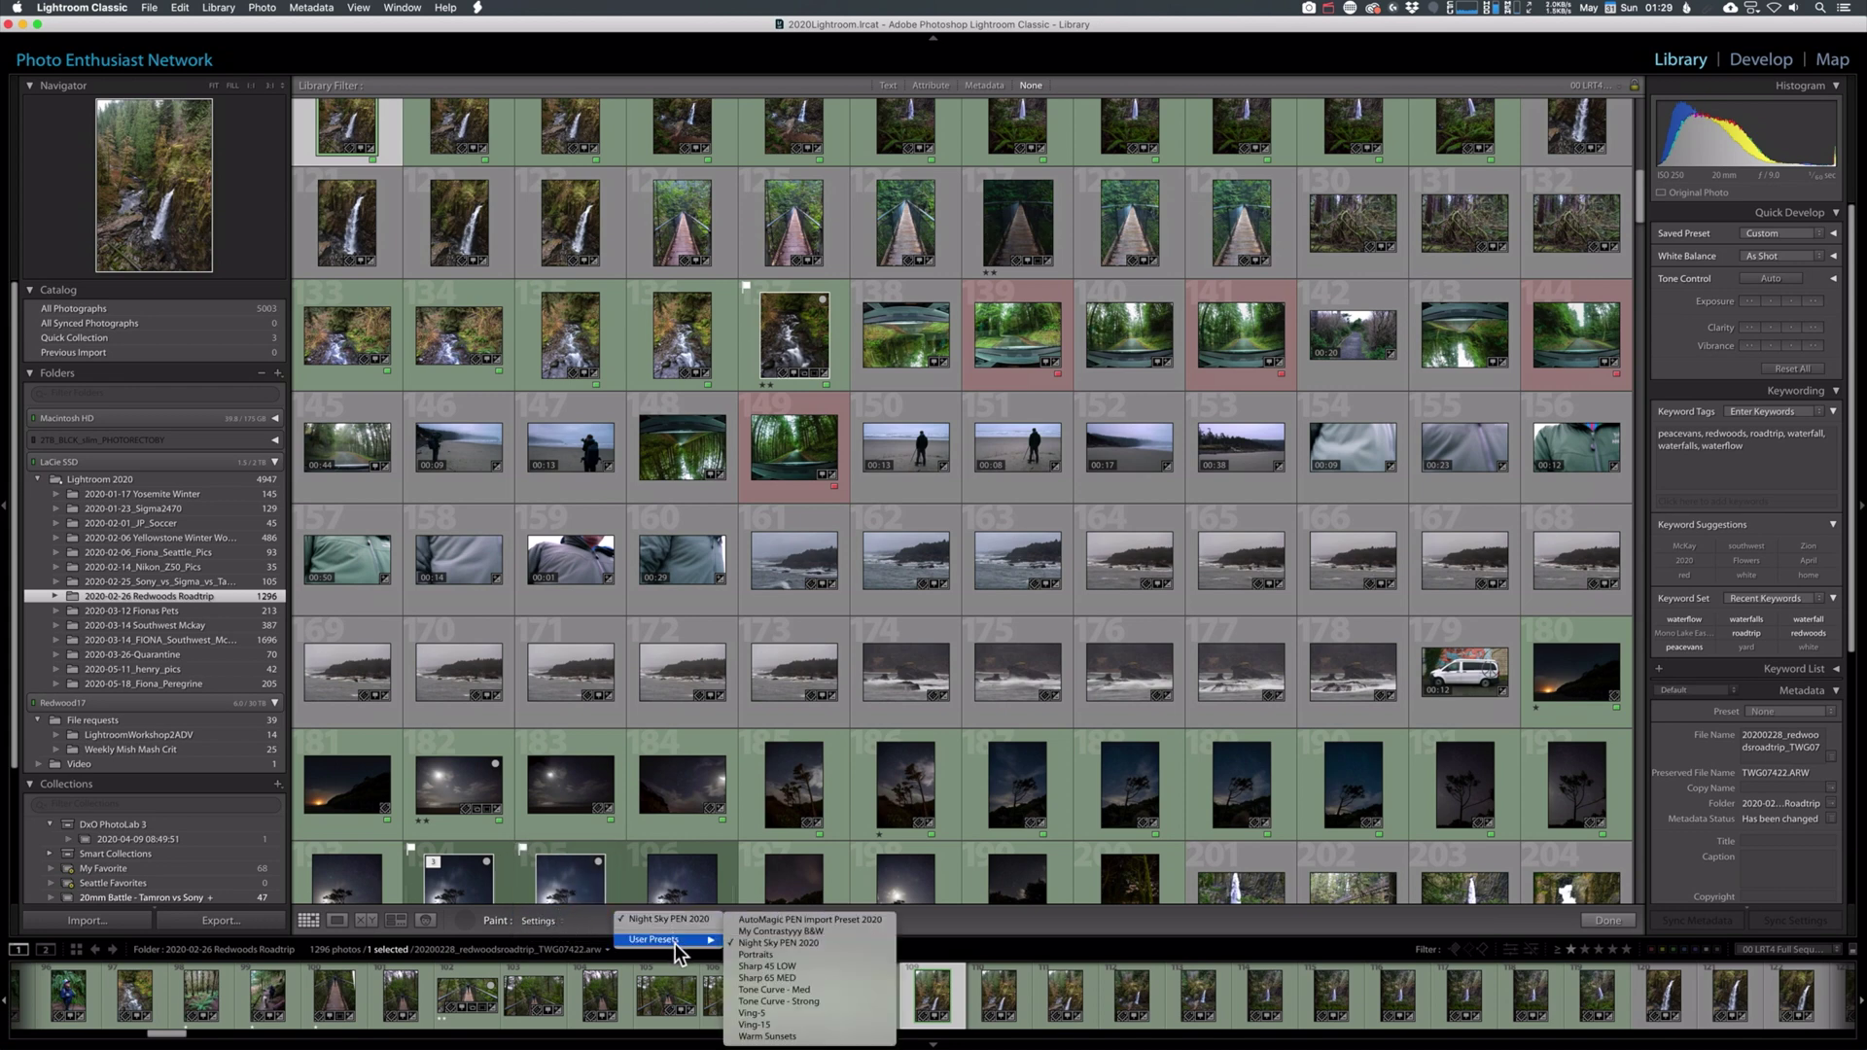
click(807, 943)
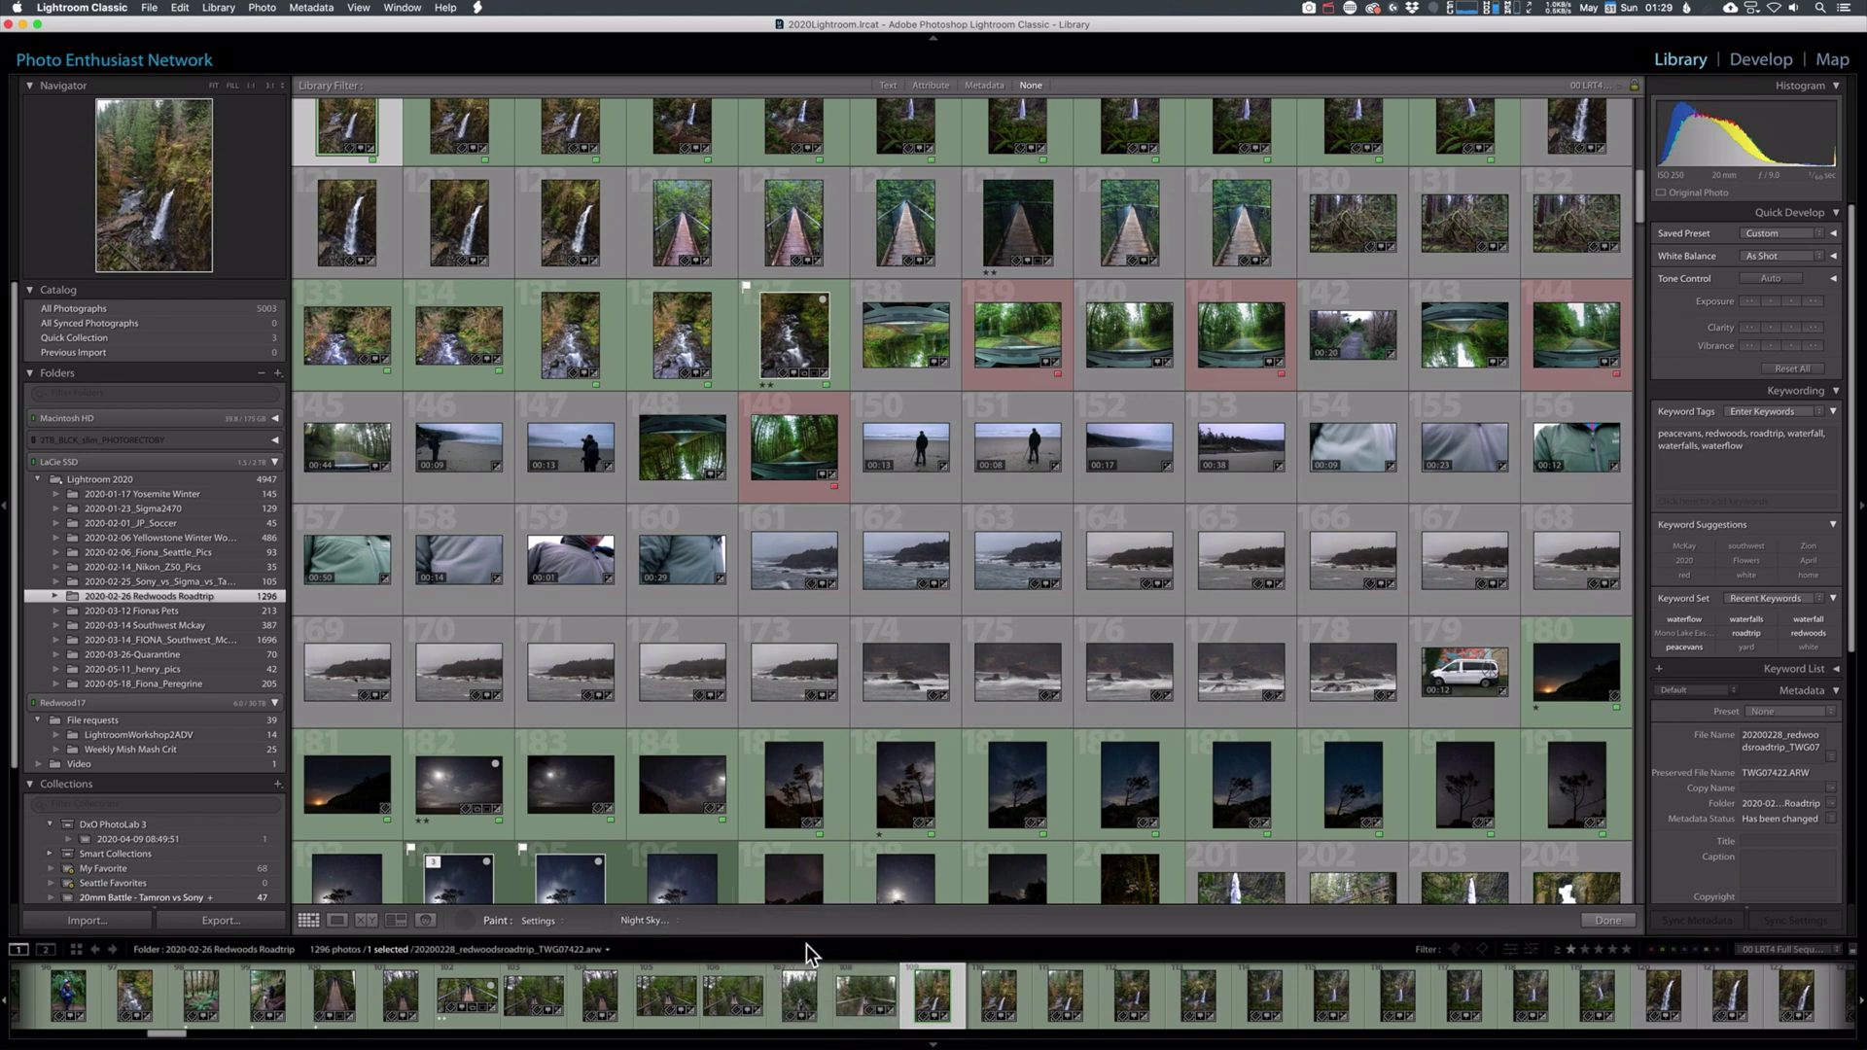
click(1585, 686)
click(337, 800)
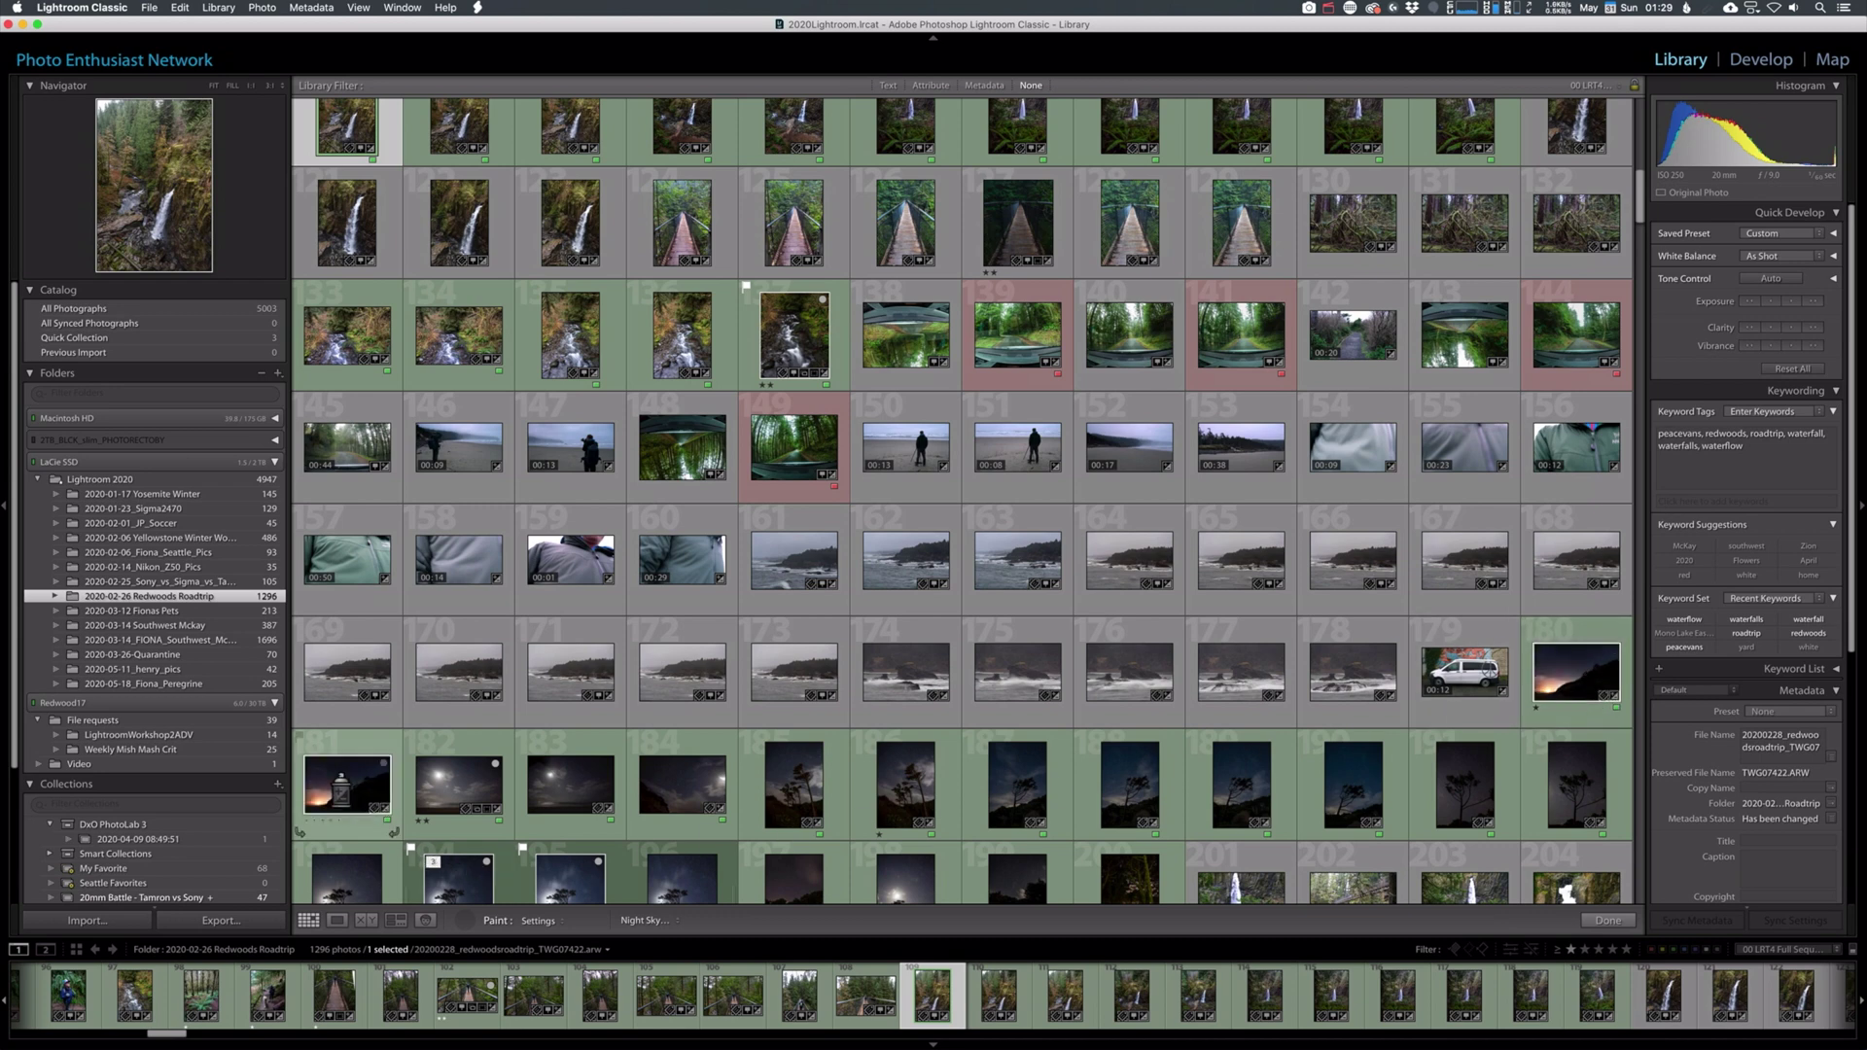